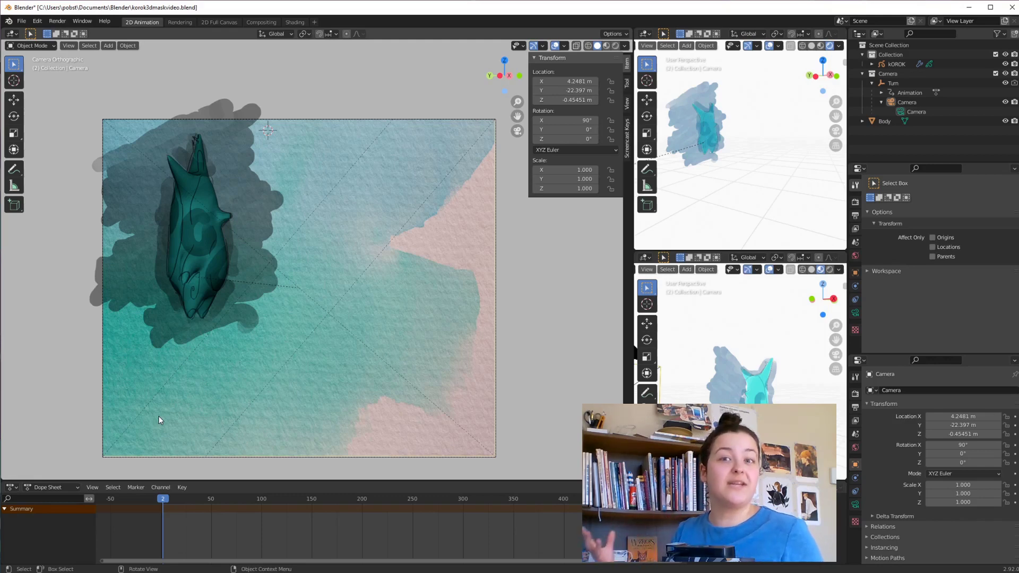
Examine the camera turntable by scrubbing the timeline through the camera view and selecting the Turn empty.
middle_click_drag(145, 337, 415, 330)
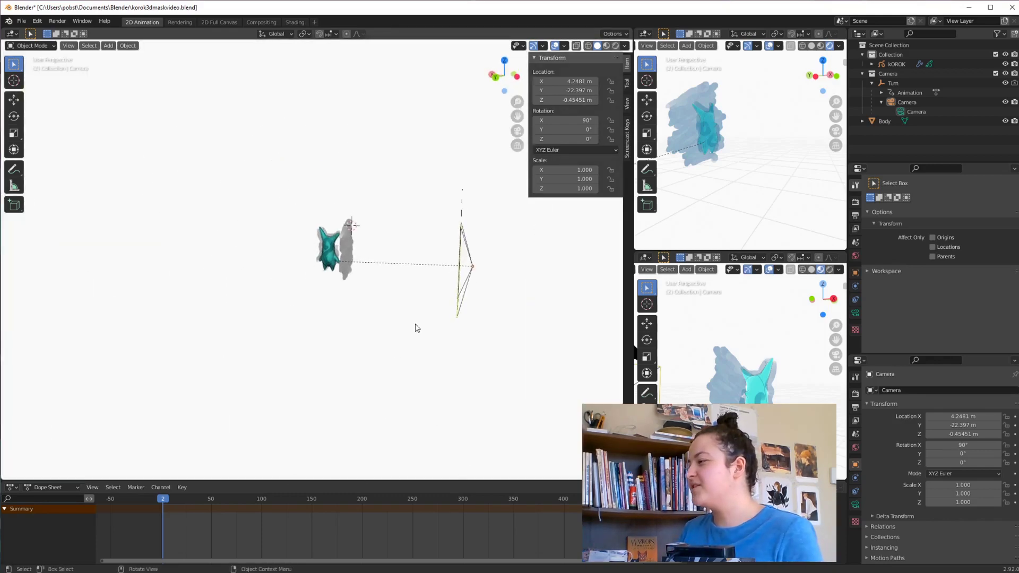
key("KP_0")
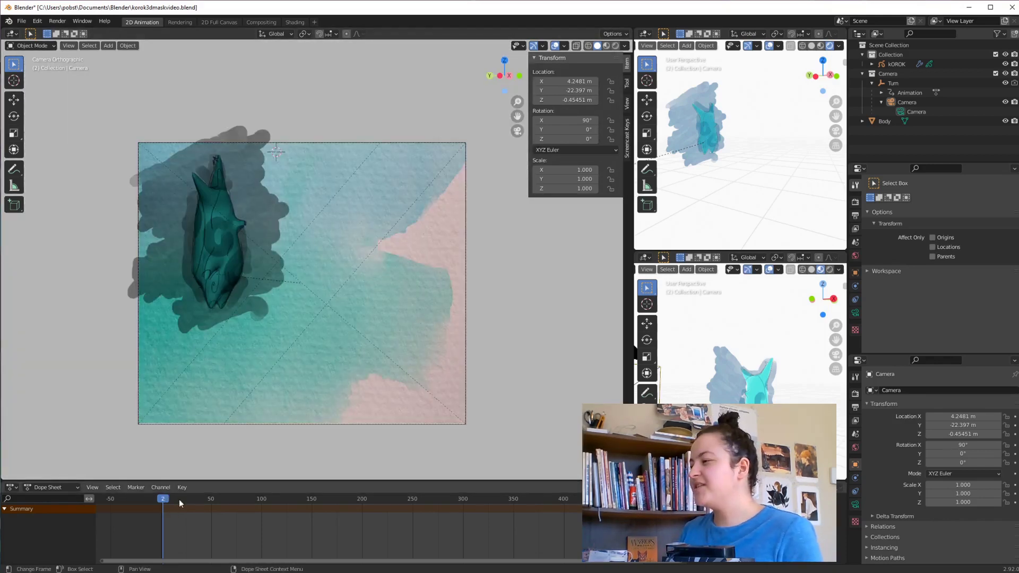
left_click_drag(182, 499, 390, 490)
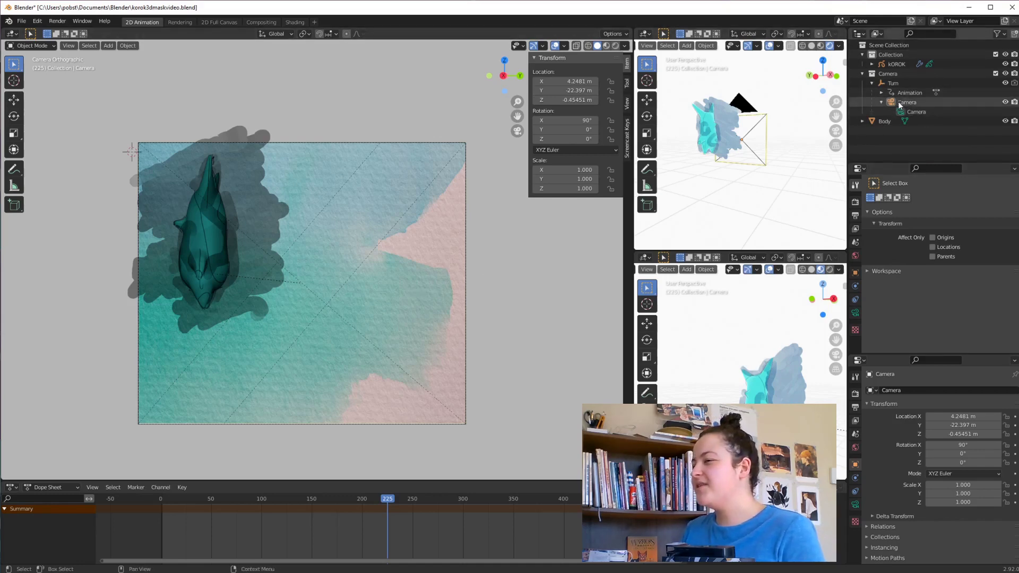
left_click(211, 274)
left_click(168, 501)
left_click_drag(167, 501, 265, 520)
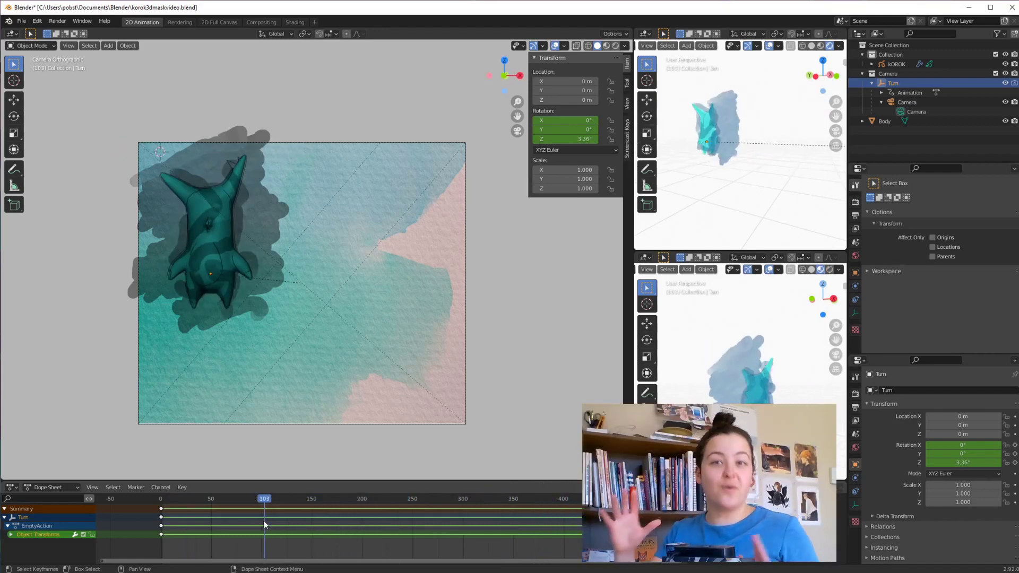
Inspect the character mesh and the kOROK grease pencil strokes from several sides outside the camera, using the rendered display.
mouse_move(220, 342)
middle_mouse_down()
mouse_move(333, 367)
mouse_move(297, 305)
middle_mouse_up()
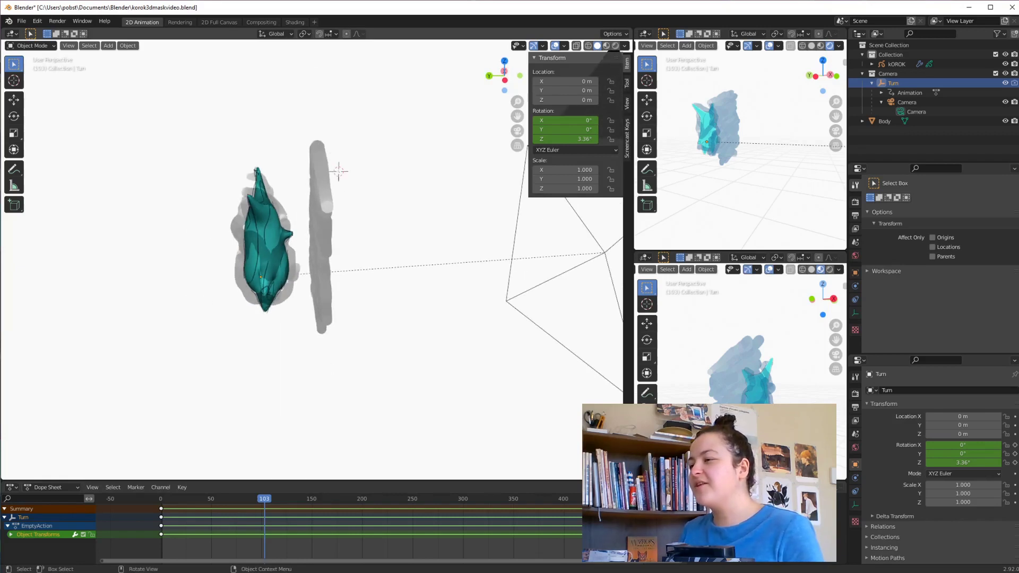
mouse_move(350, 366)
middle_mouse_down()
mouse_move(233, 358)
mouse_move(256, 352)
middle_mouse_up()
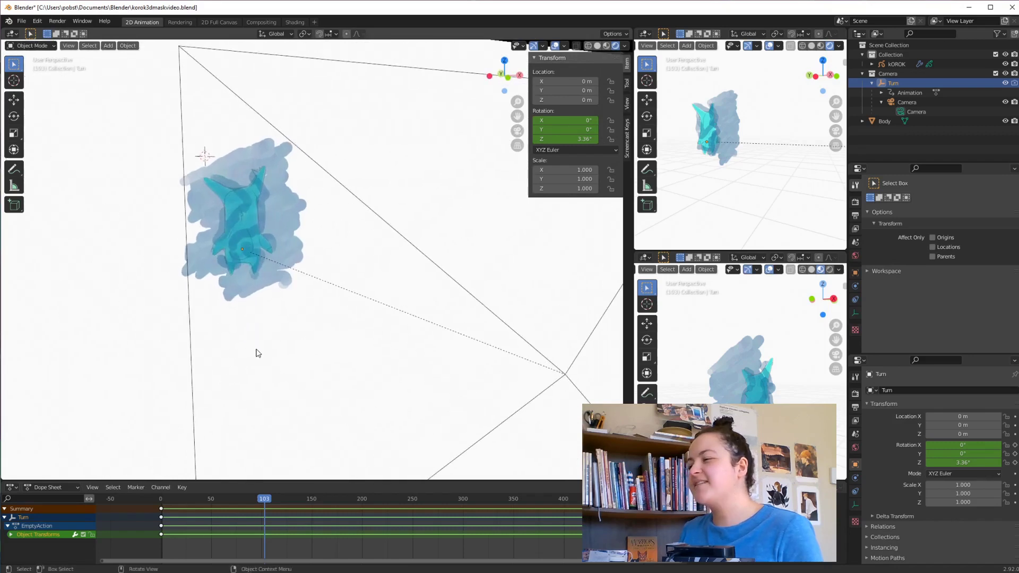
middle_click_drag(217, 307, 340, 188)
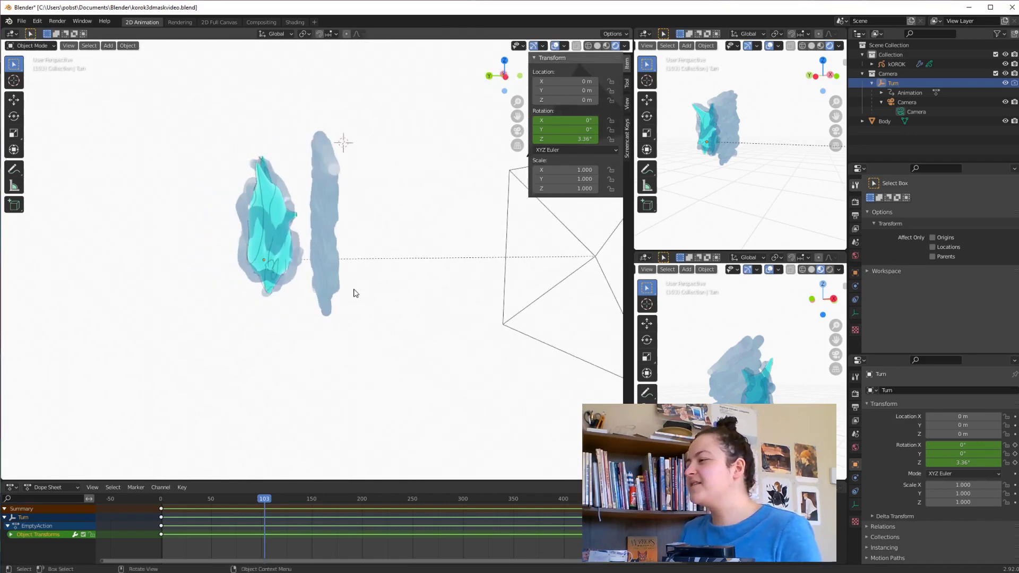
scroll(293, 311, "up", 3)
left_click(276, 282)
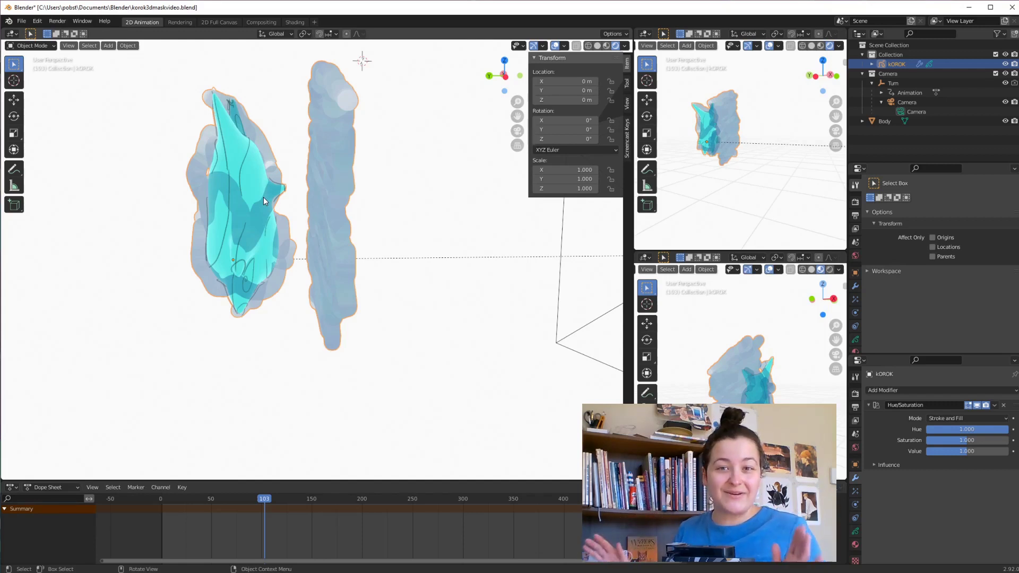
middle_click_drag(242, 321, 368, 285)
middle_click_drag(272, 285, 22, 282)
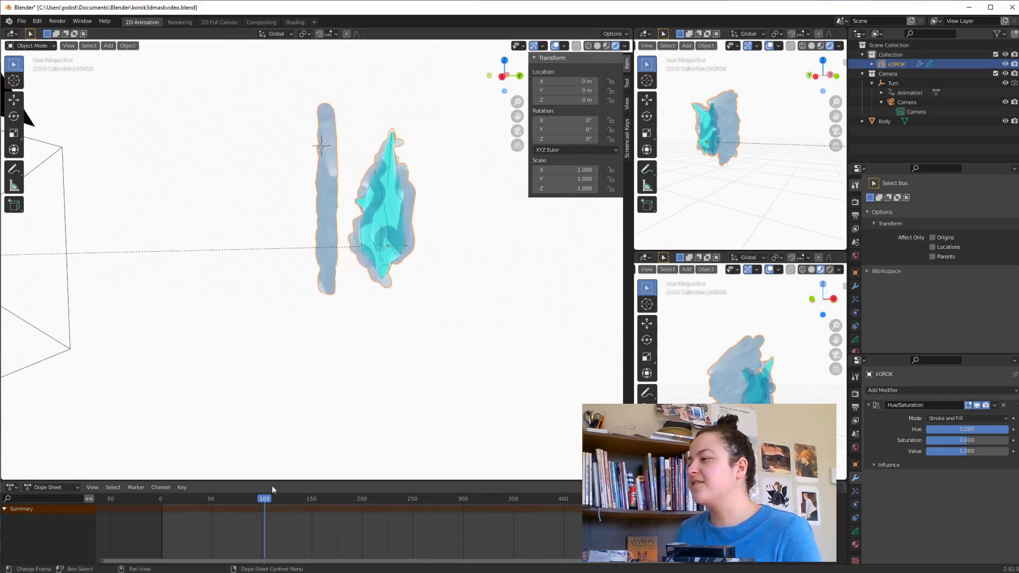
Preview the rotating character and its painted mask through the camera at different frames, including a close-up and playback.
key("KP_0")
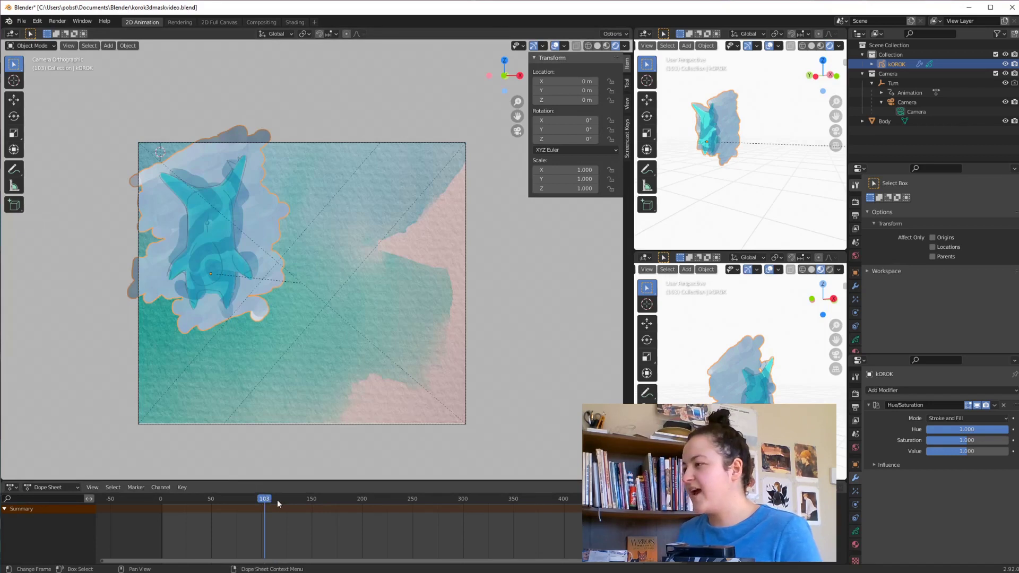
left_click_drag(278, 499, 508, 510)
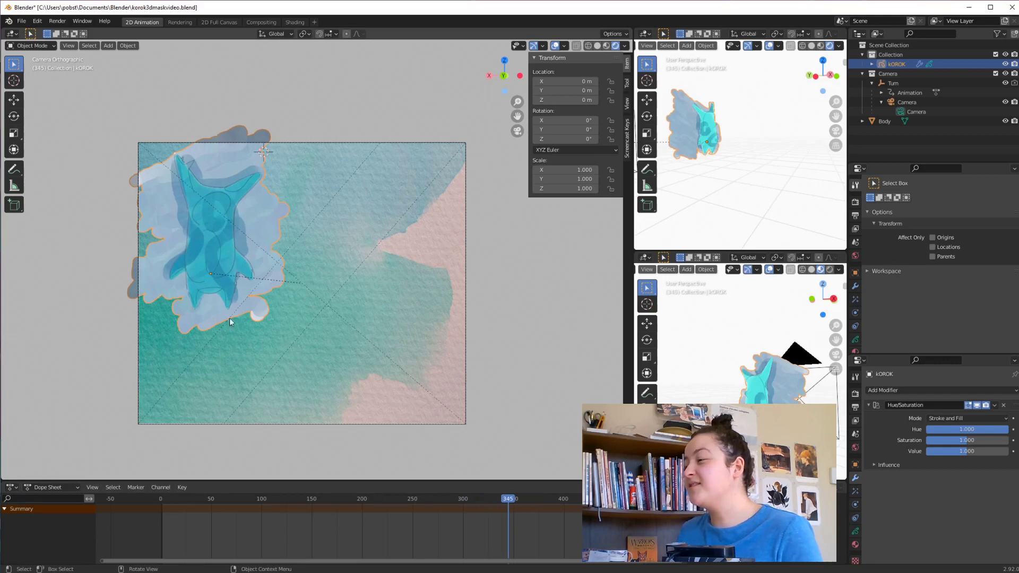
key("space")
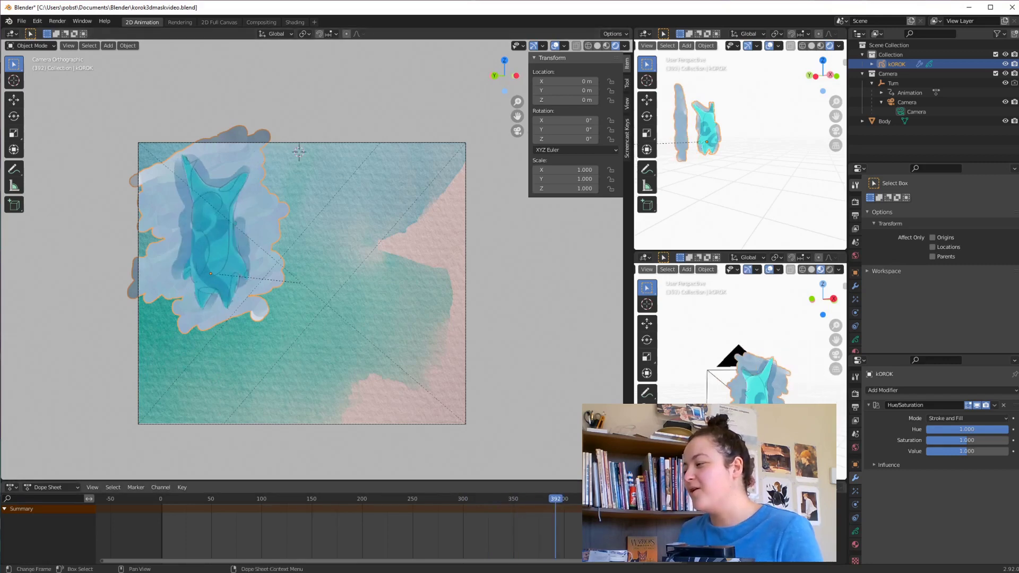
left_click(233, 511)
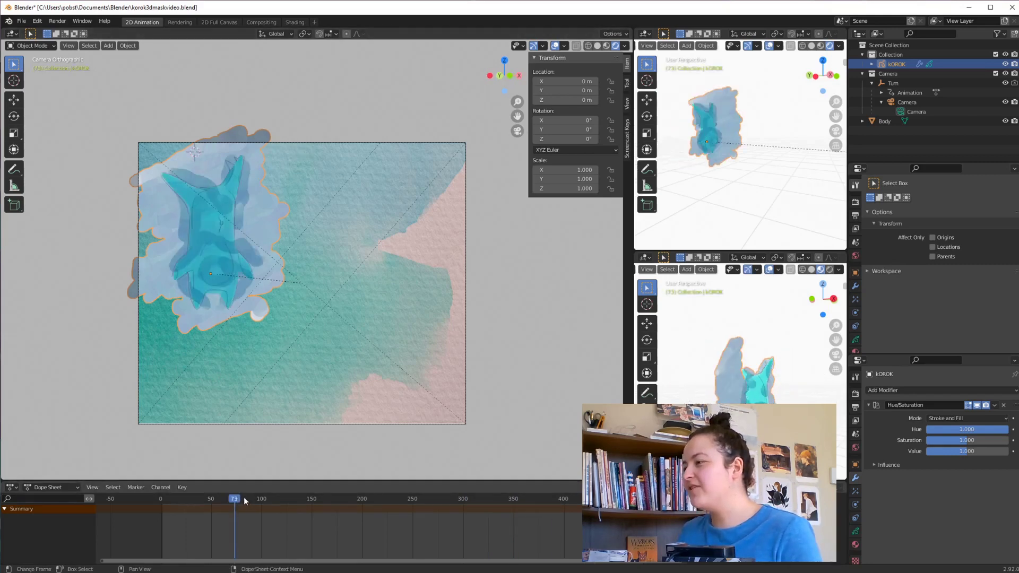
left_click_drag(252, 501, 373, 498)
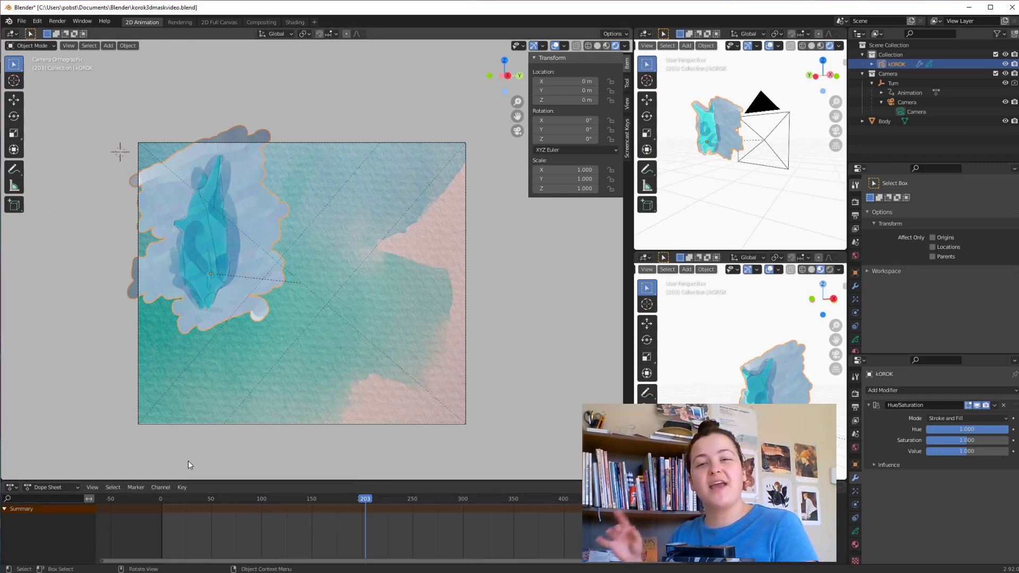
left_click(250, 499)
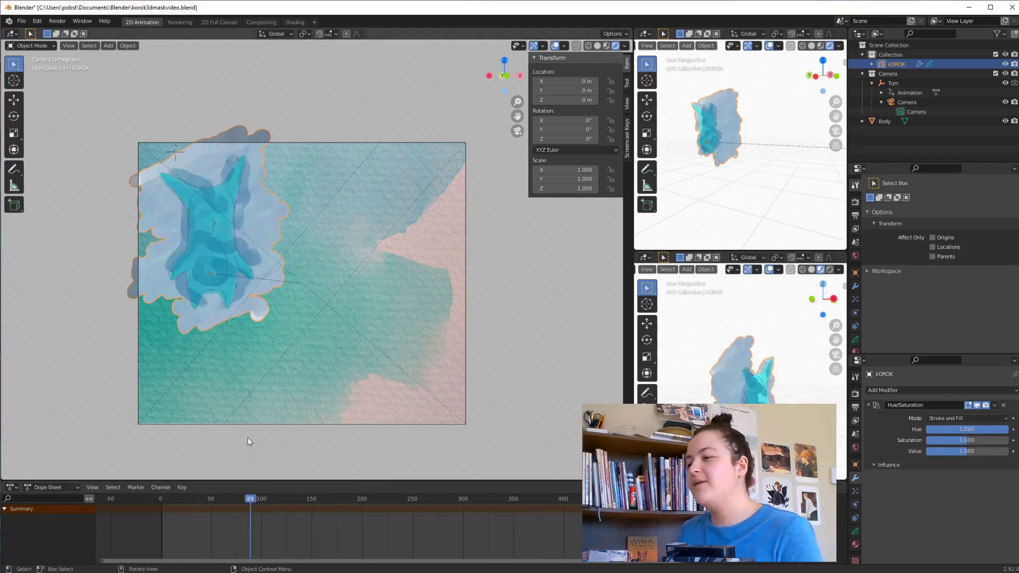
scroll(247, 332, "up", 3)
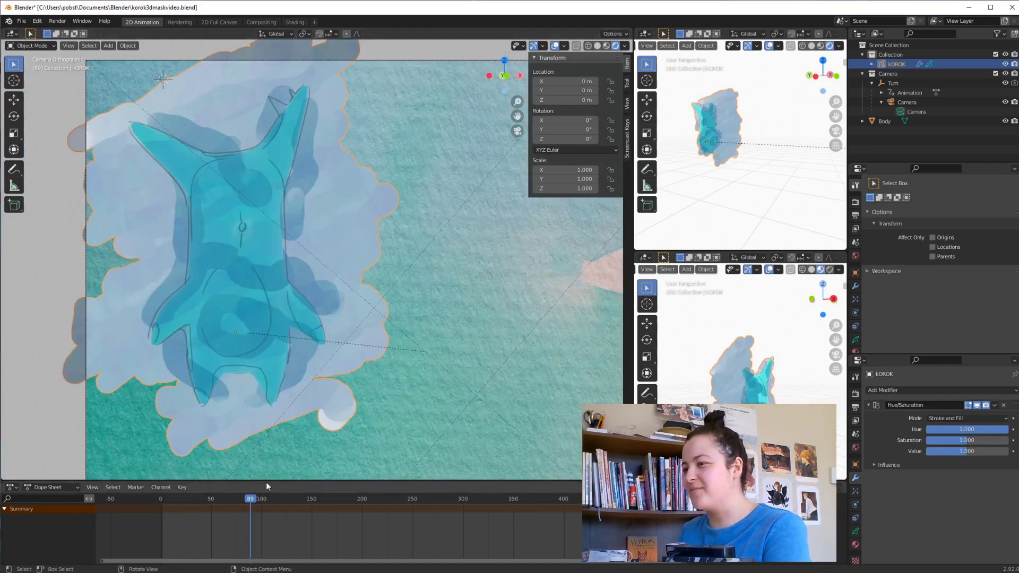
left_click_drag(256, 504, 506, 511)
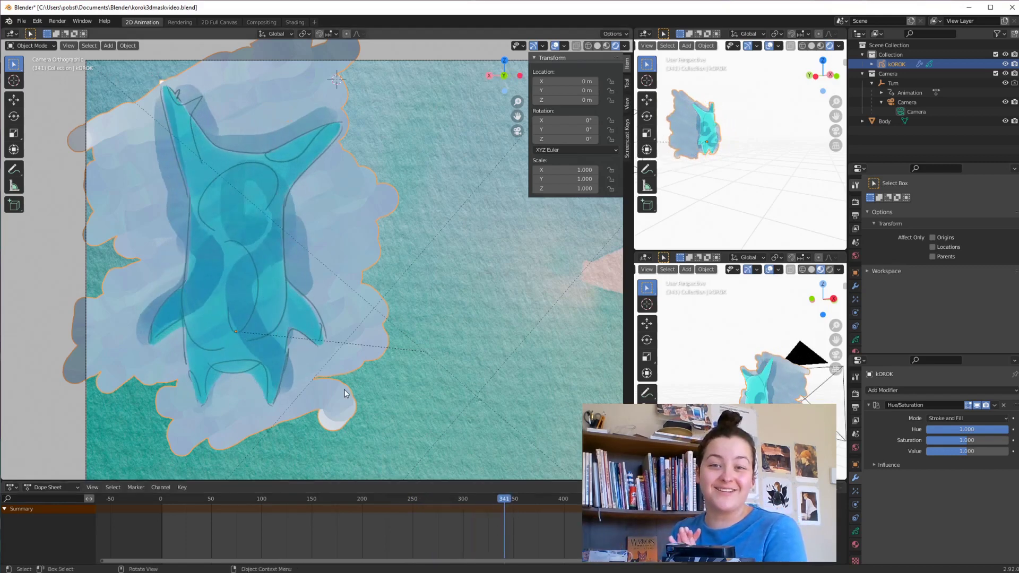
key("space")
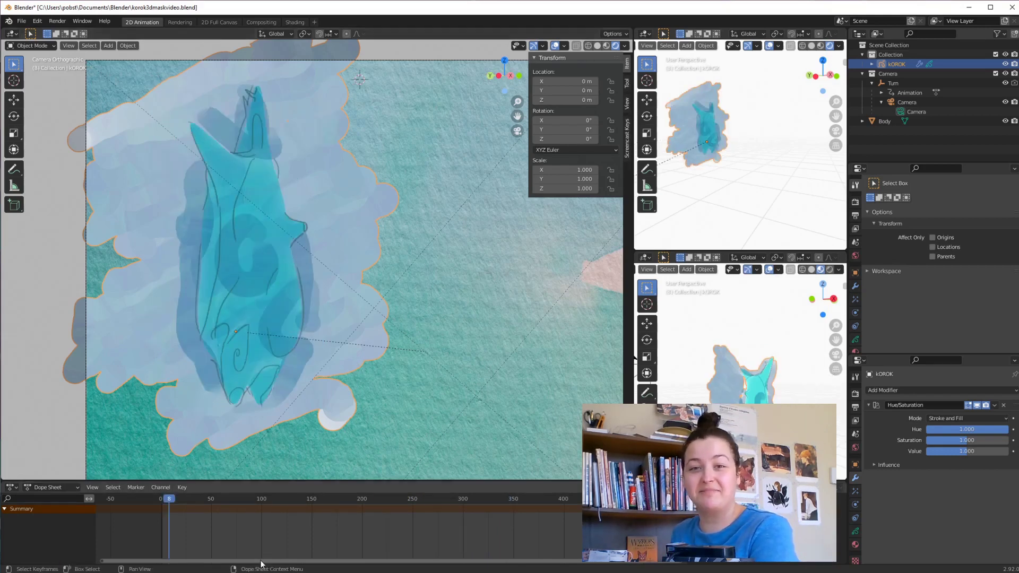
Select the Body mesh outside the camera view and apply all of its transforms.
key("KP_0")
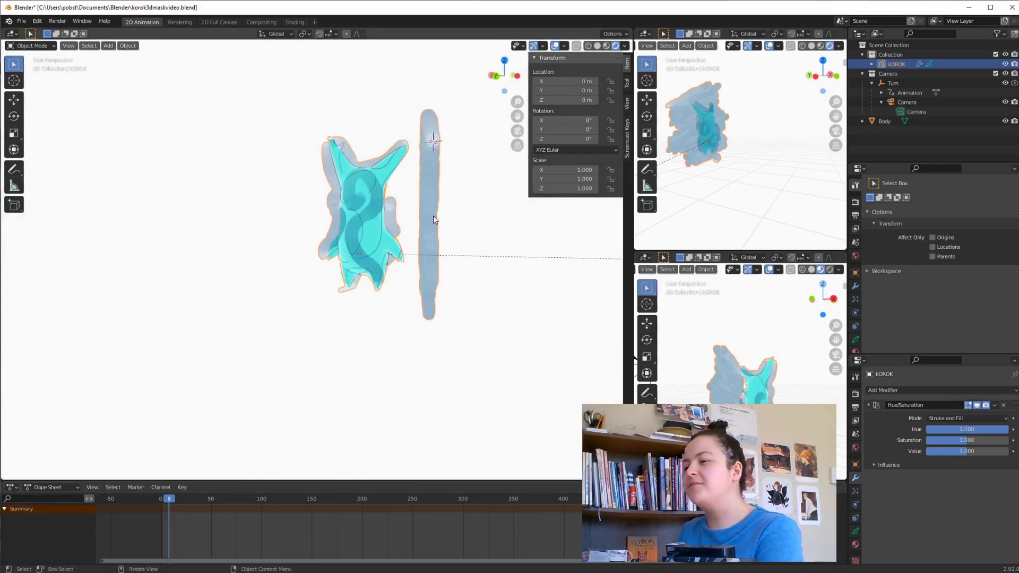
left_click(367, 234)
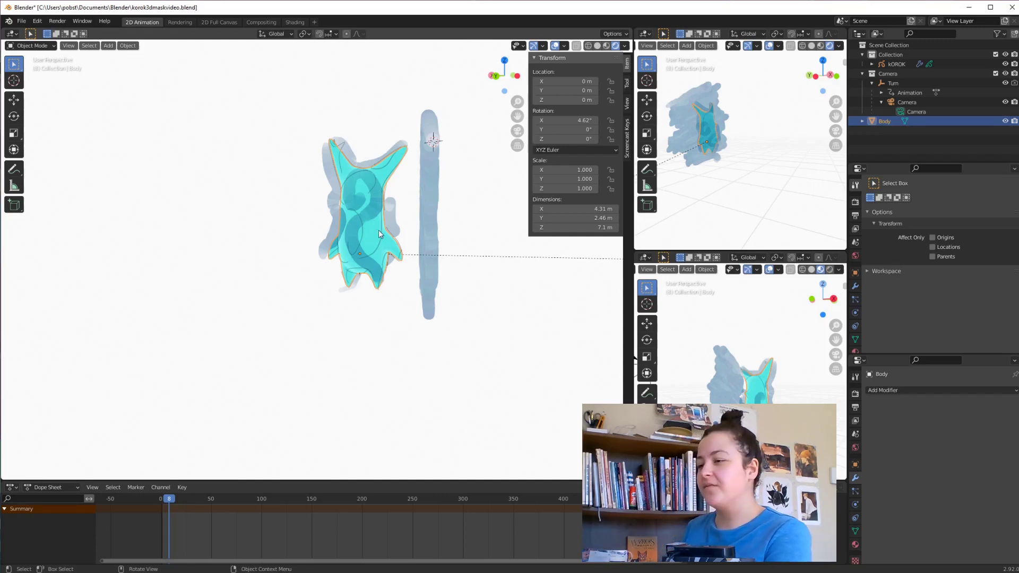
left_click(378, 230)
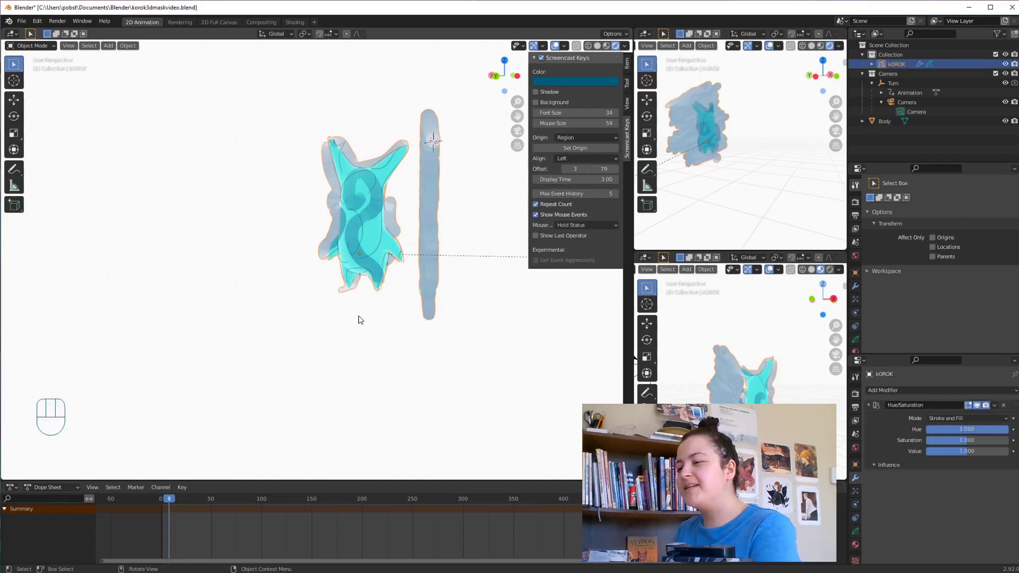
left_click(374, 231)
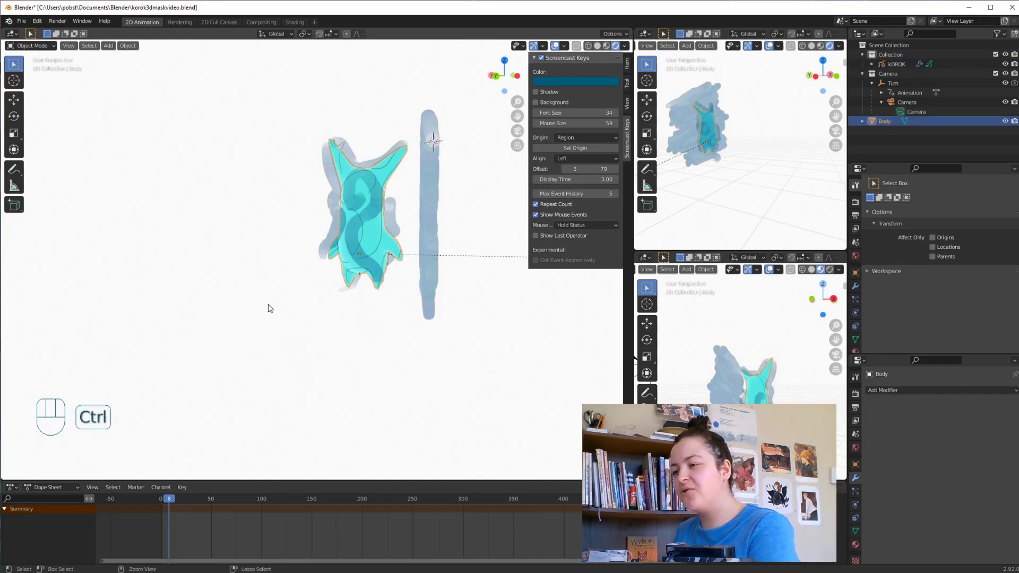
key("ctrl+a")
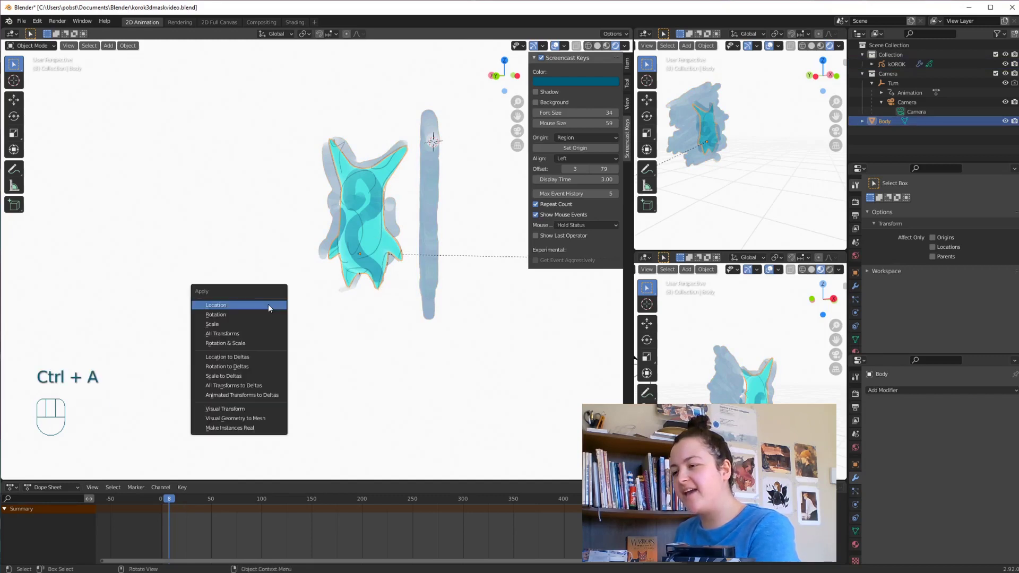
left_click(267, 335)
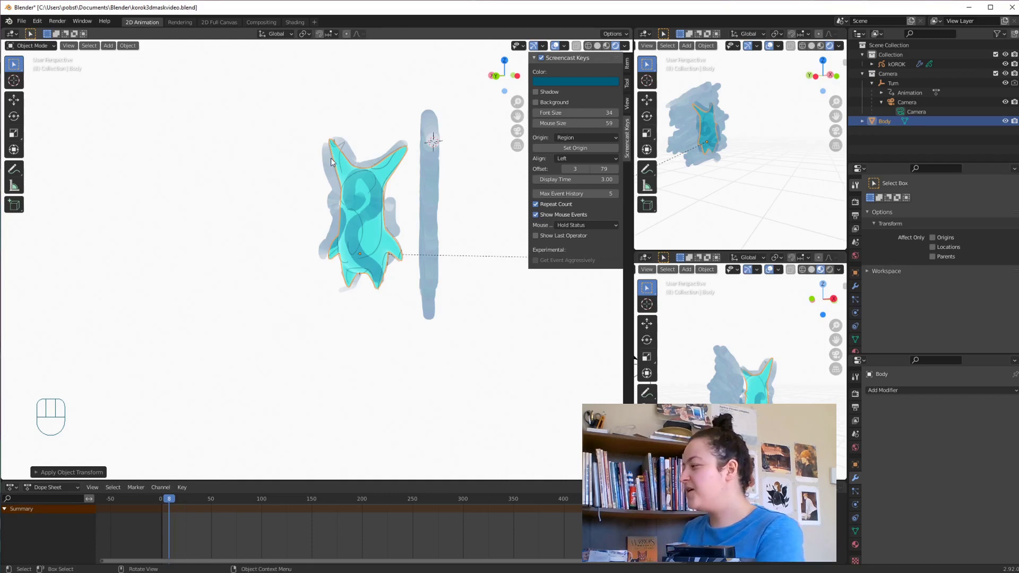
Add a Solidify modifier to the Body with thickness 0.02 m, offset 1 and Only Rim enabled.
left_click(855, 290)
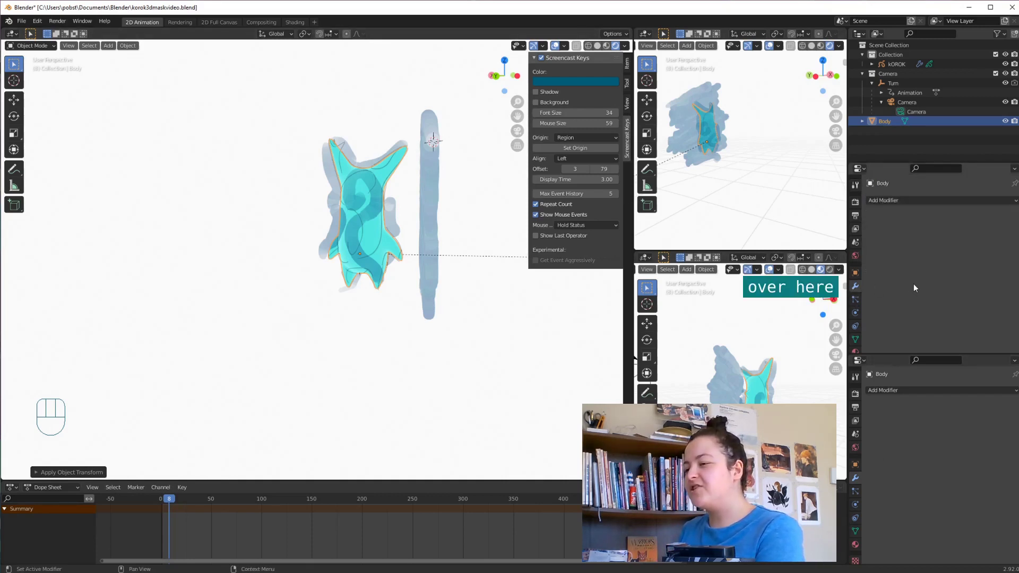
left_click(941, 199)
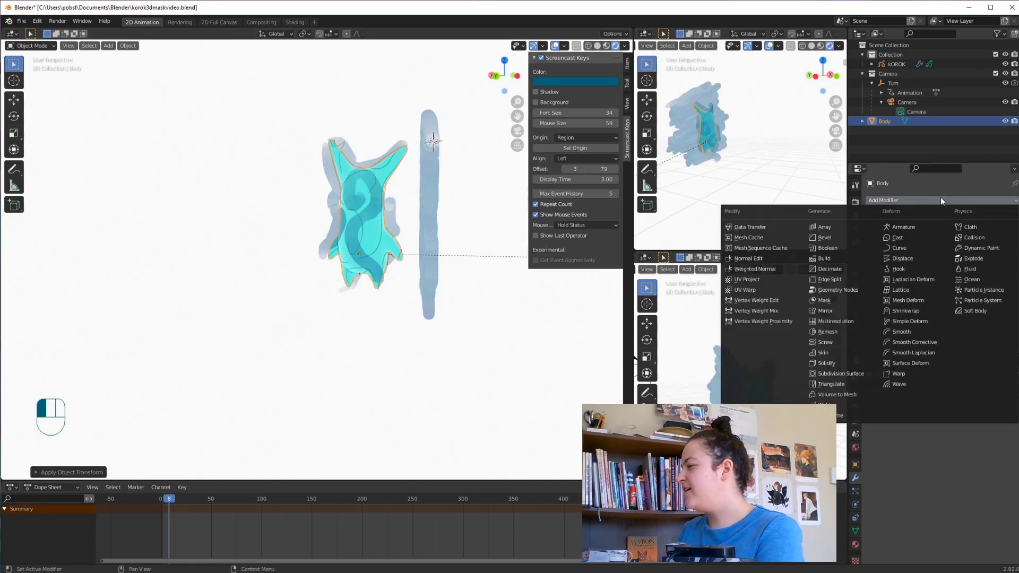
left_click(828, 363)
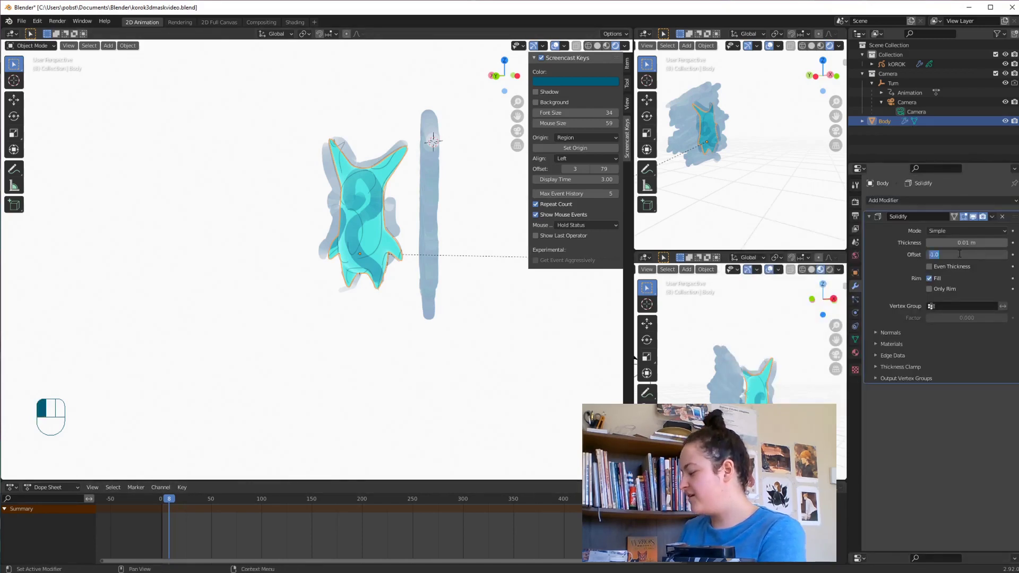
type("1")
key("Return")
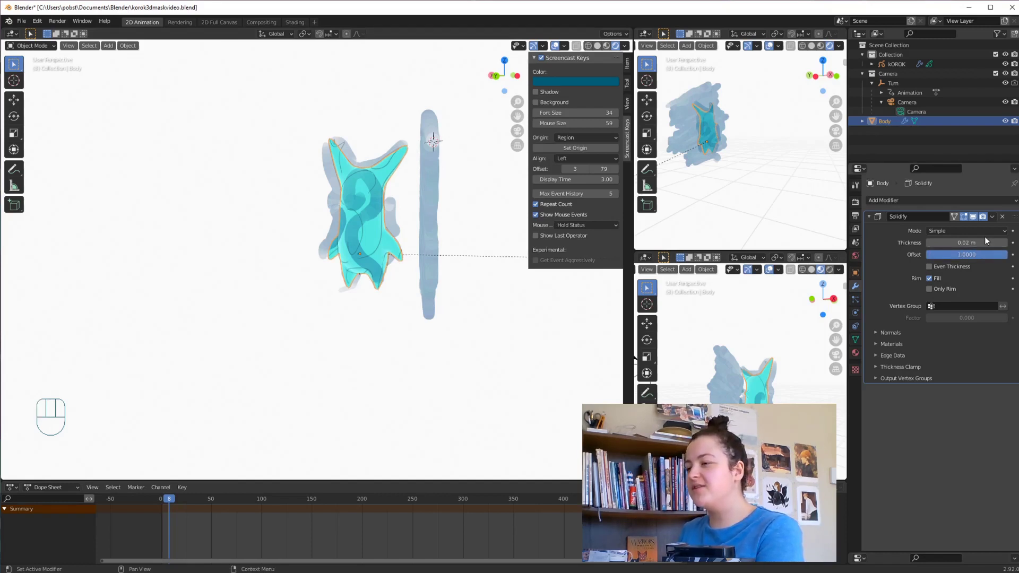
left_click(929, 289)
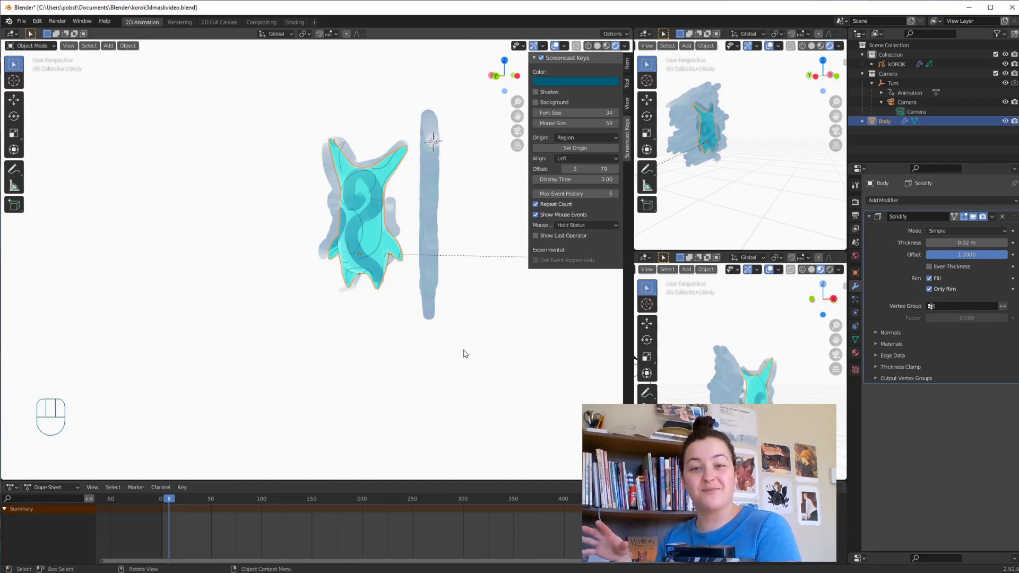
Add a Decimate modifier to the Body and set its collapse ratio to 0.0142.
left_click(962, 201)
left_click(842, 269)
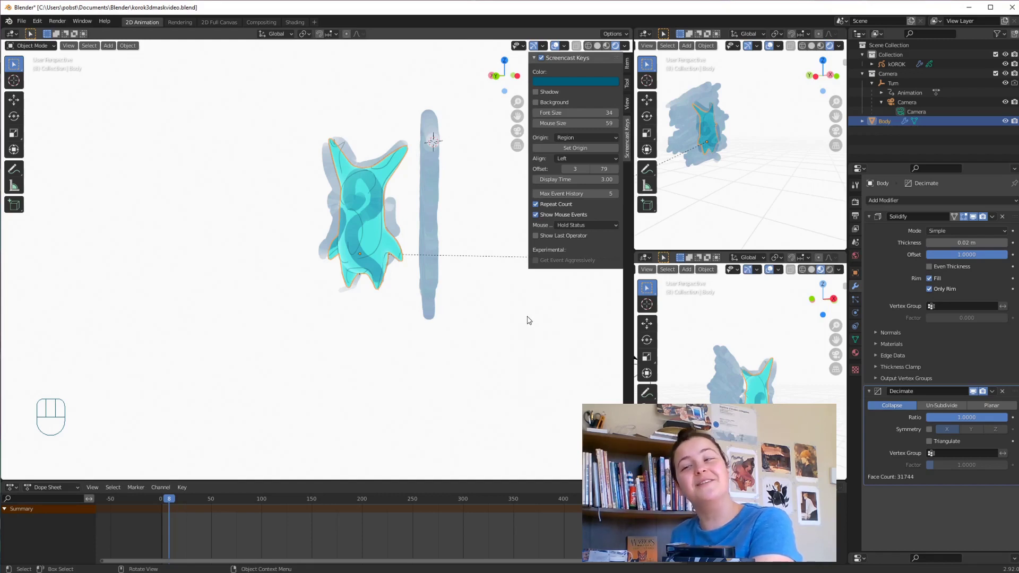
left_click_drag(982, 417, 958, 417)
left_click_drag(485, 312, 405, 268)
middle_click_drag(405, 269, 252, 396)
scroll(209, 303, "up", 3)
left_click_drag(966, 417, 974, 417, "shift")
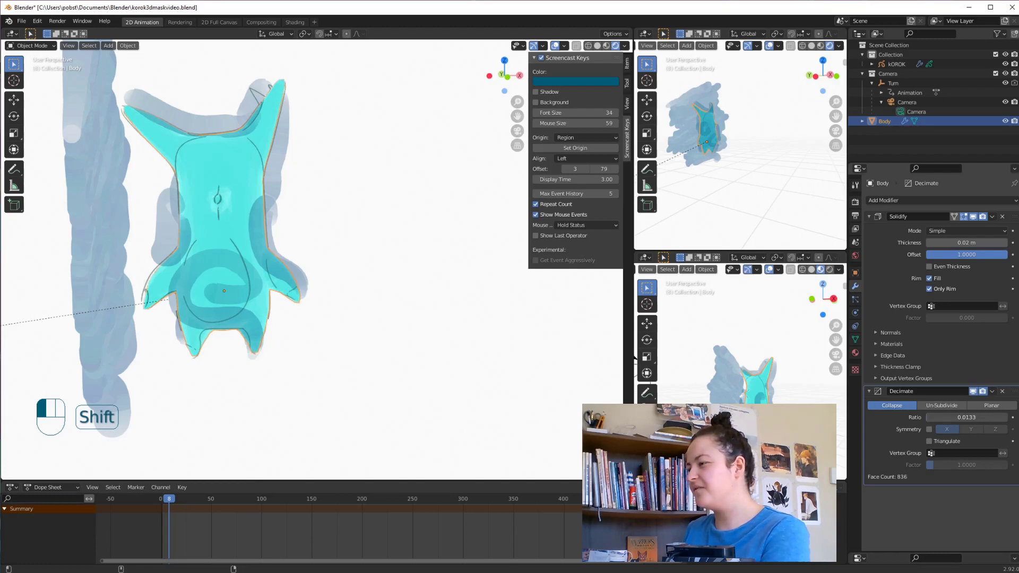
left_click_drag(974, 417, 976, 418, "shift")
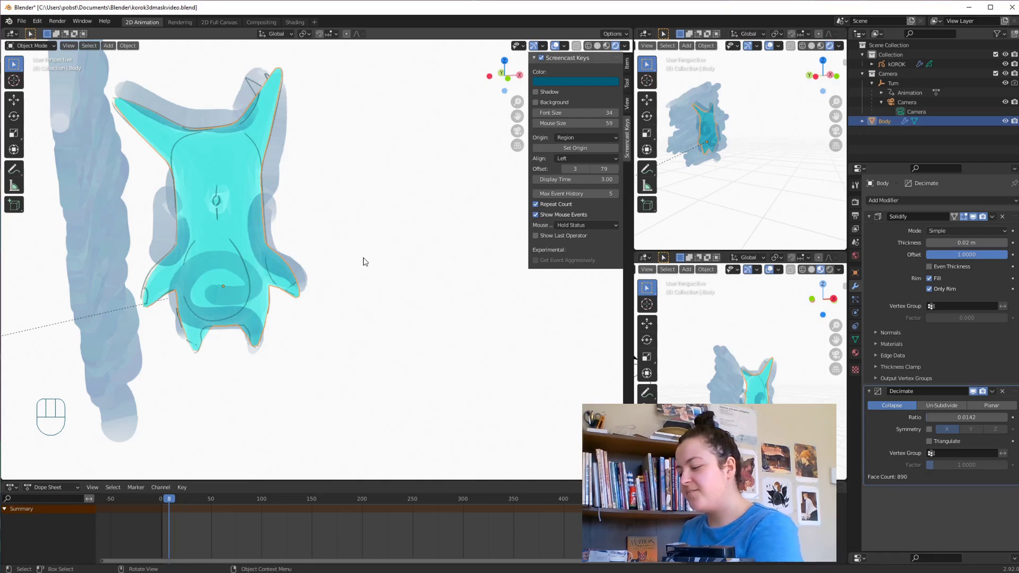
Convert the Body mesh to a Grease Pencil object while keeping the original mesh.
key("F3")
type("convert")
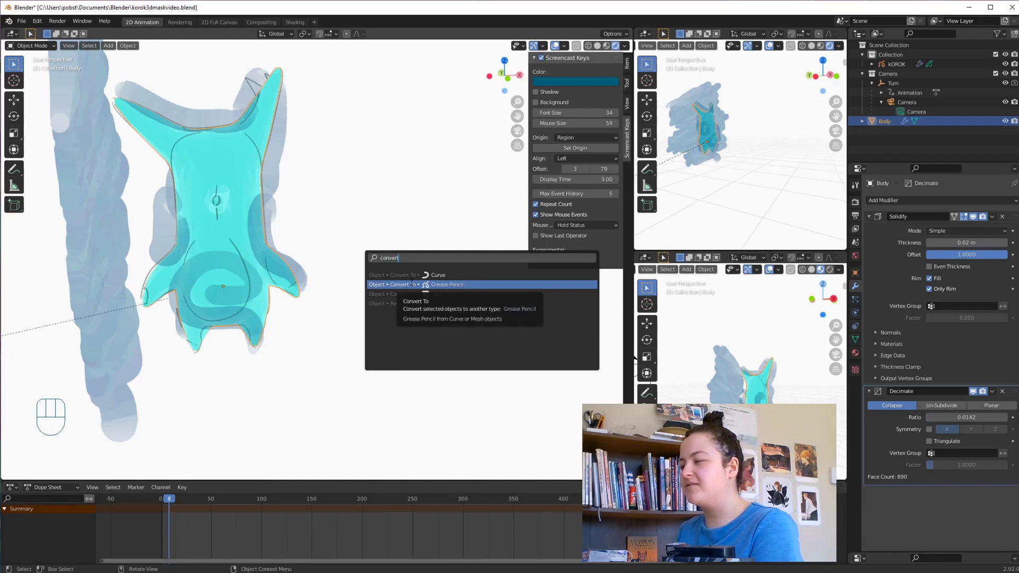
left_click(412, 284)
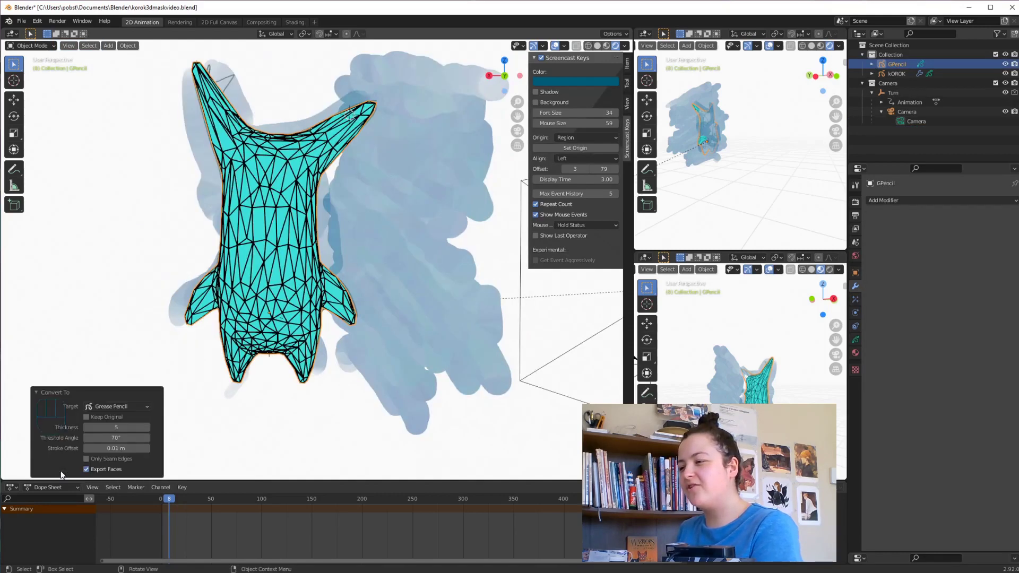
left_click(86, 416)
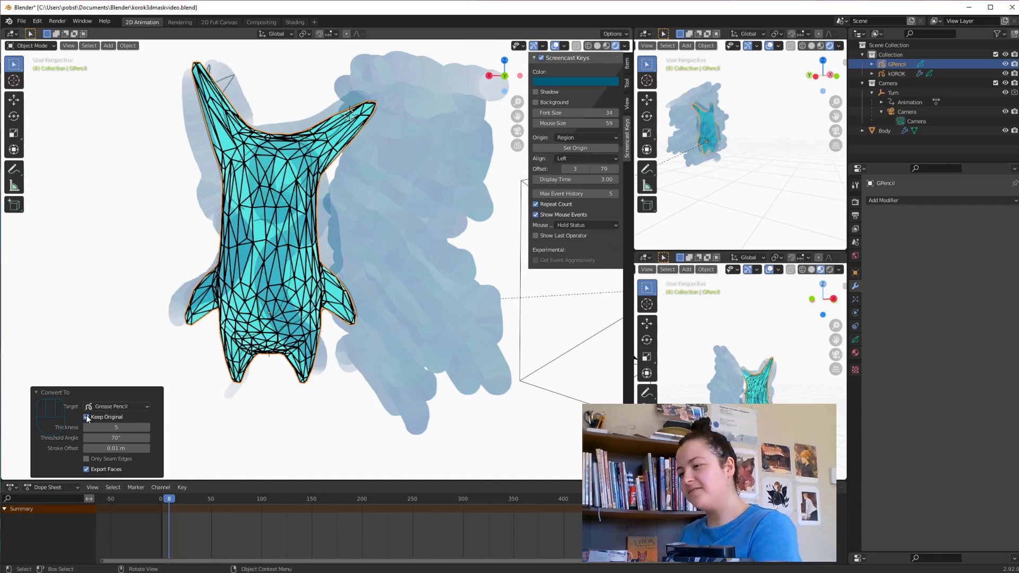
Inspect the converted GPencil object's Body_Lines and Body_Fills layers by toggling their visibility, with the Body mesh hidden.
left_click(245, 408)
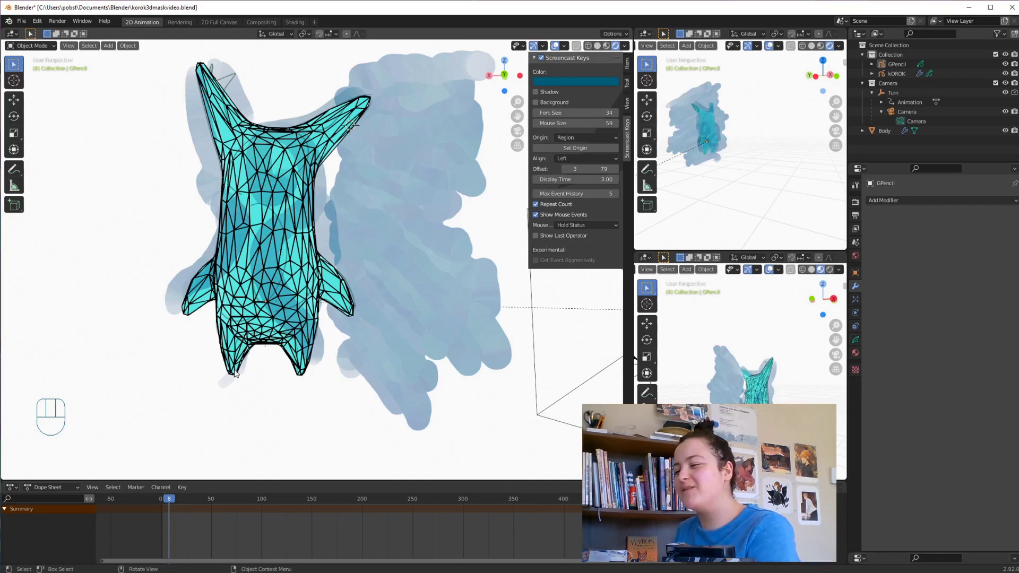
left_click(896, 64)
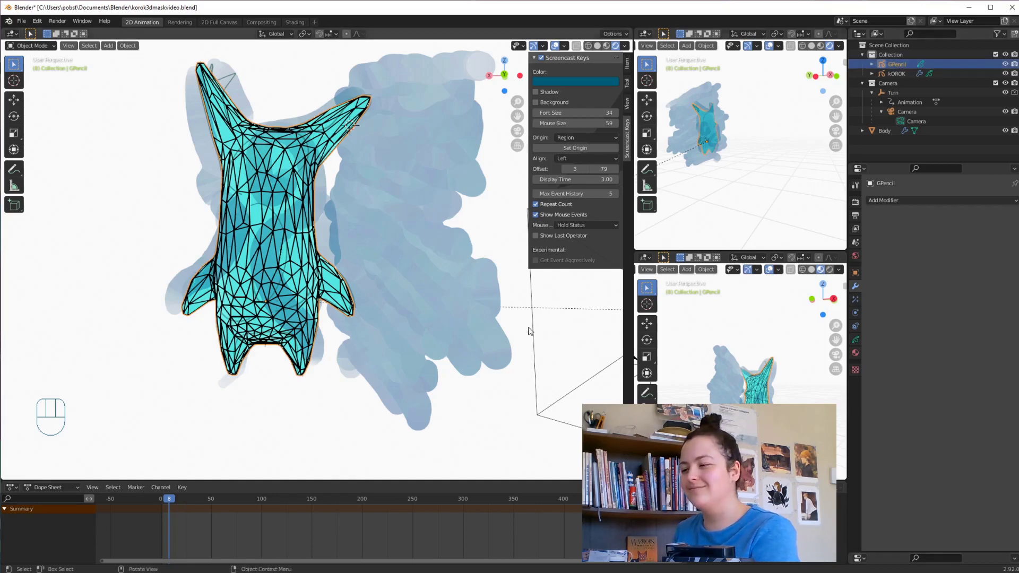
left_click(855, 340)
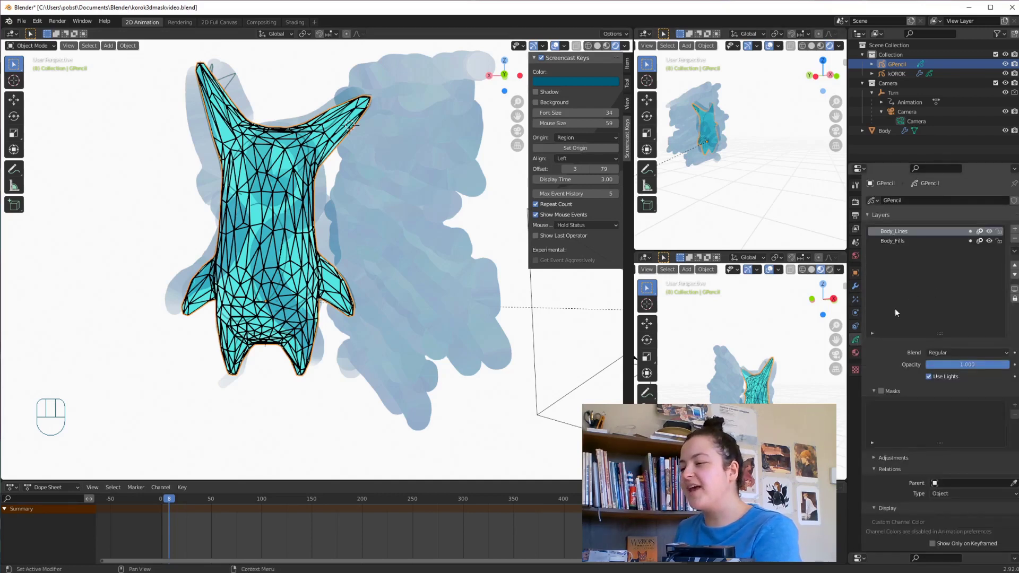
left_click(989, 231)
left_click(989, 231)
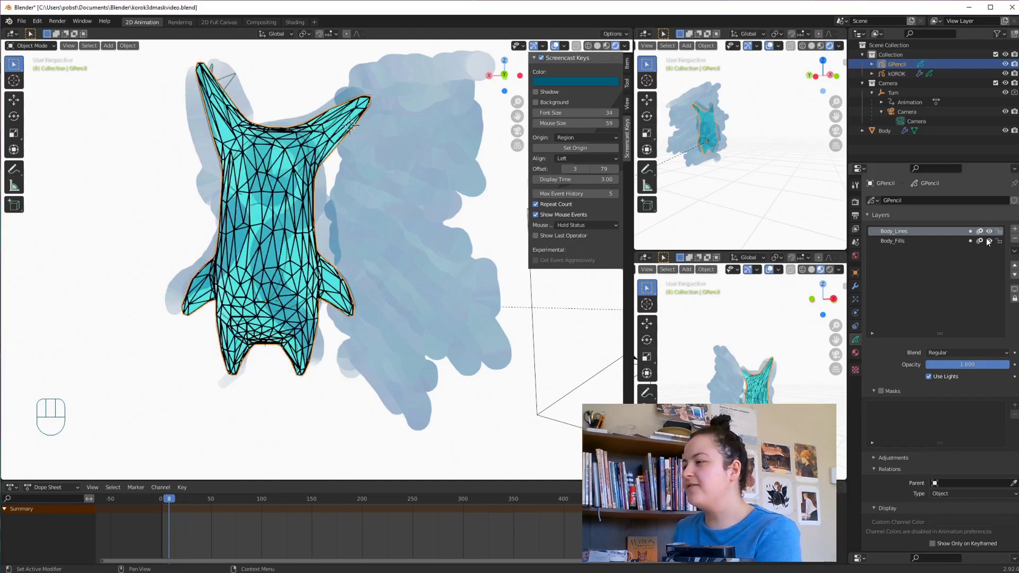
left_click(989, 241)
left_click(989, 241)
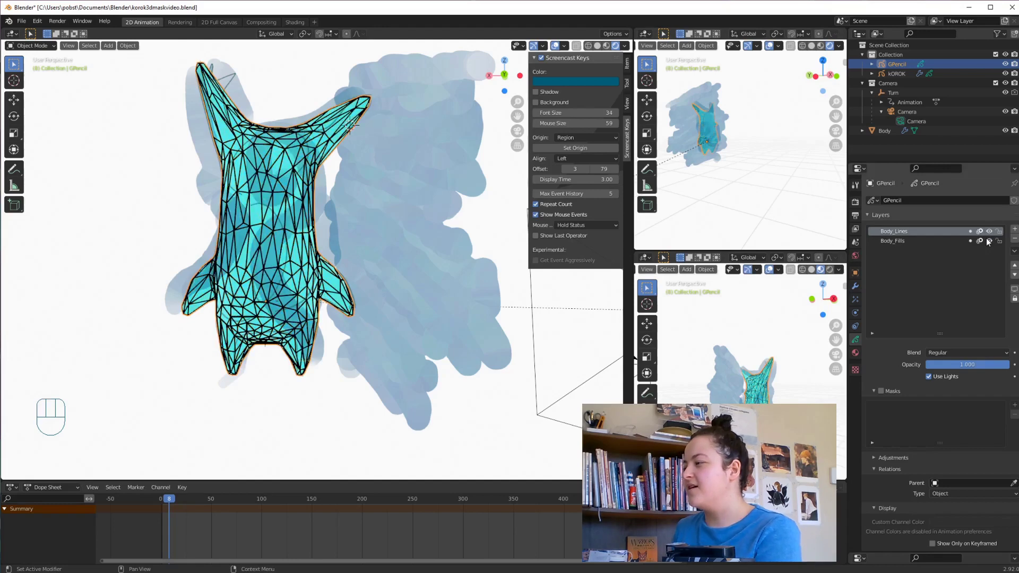
left_click(1006, 132)
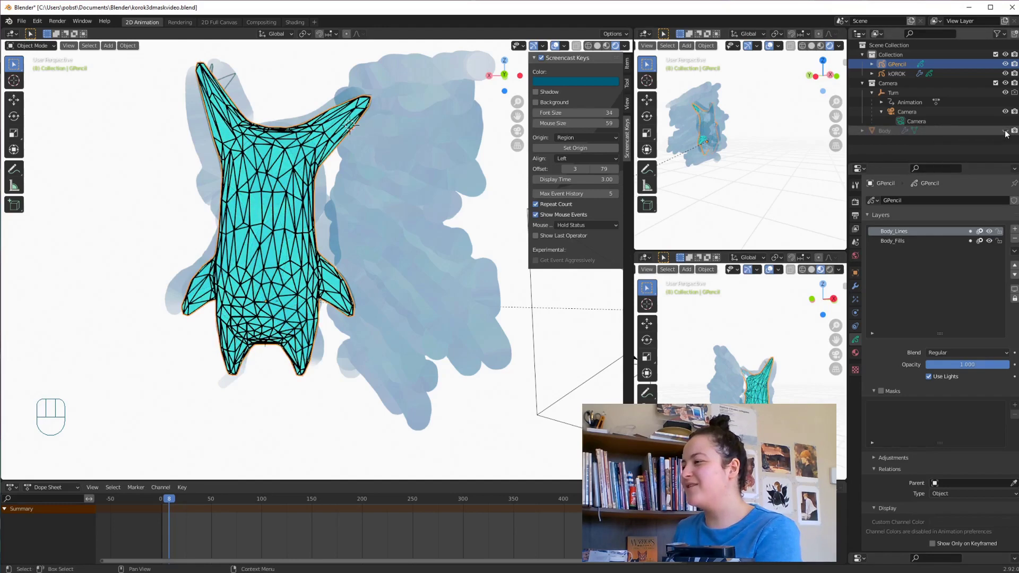
left_click(989, 241)
left_click(989, 241)
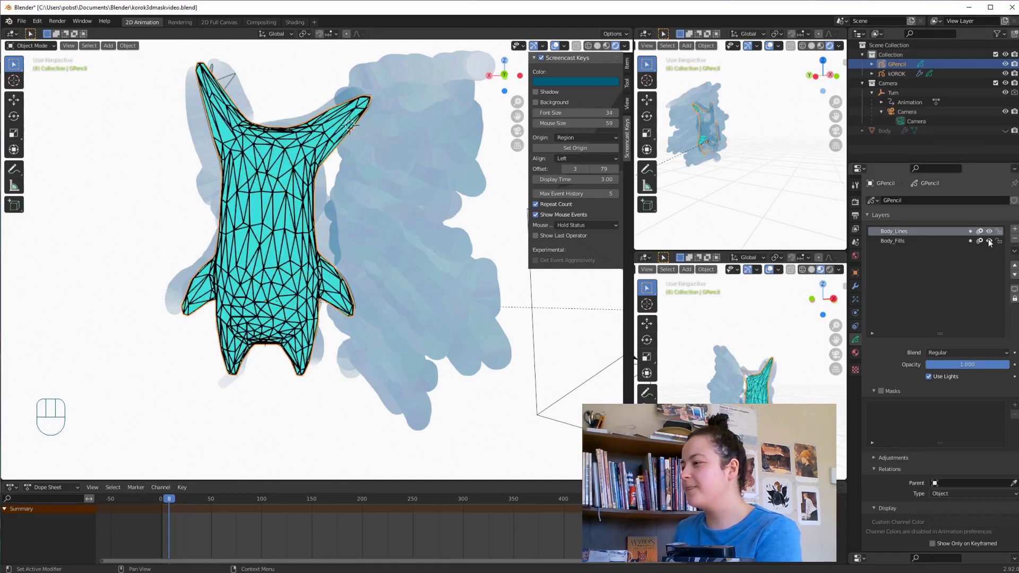
Inspect the converted object's Body_Stroke and Body_Material materials by toggling their visibility.
left_click(855, 353)
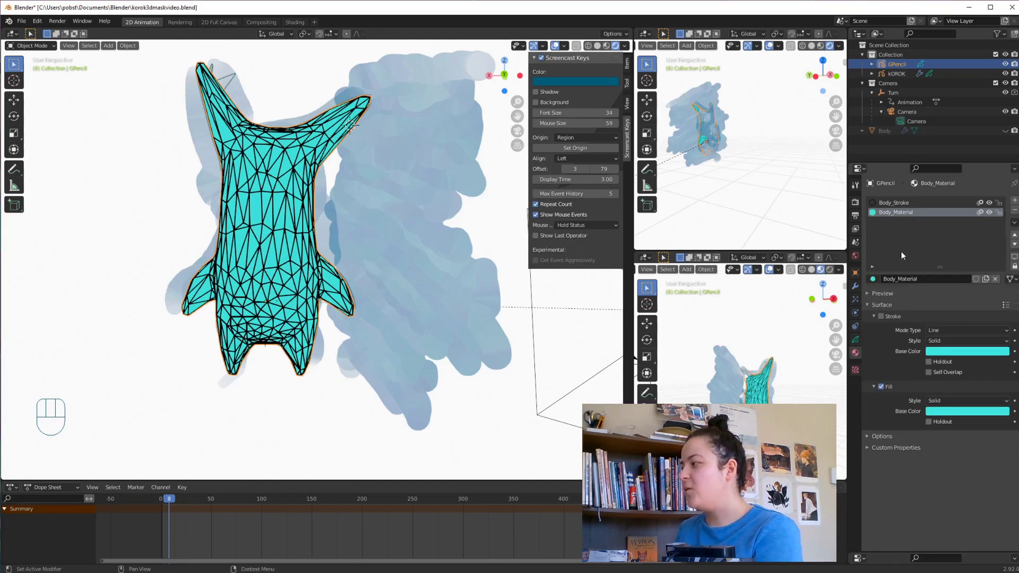
left_click(888, 202)
left_click(989, 203)
left_click(989, 203)
left_click(990, 212)
left_click(989, 212)
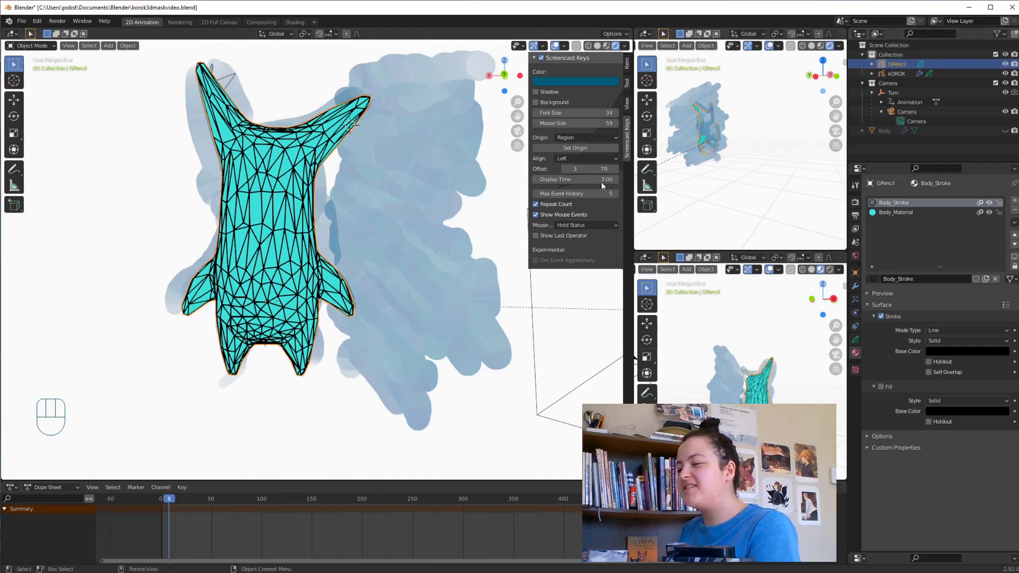
Delete the converted GPencil object, then unhide and select the Body mesh.
key("Delete")
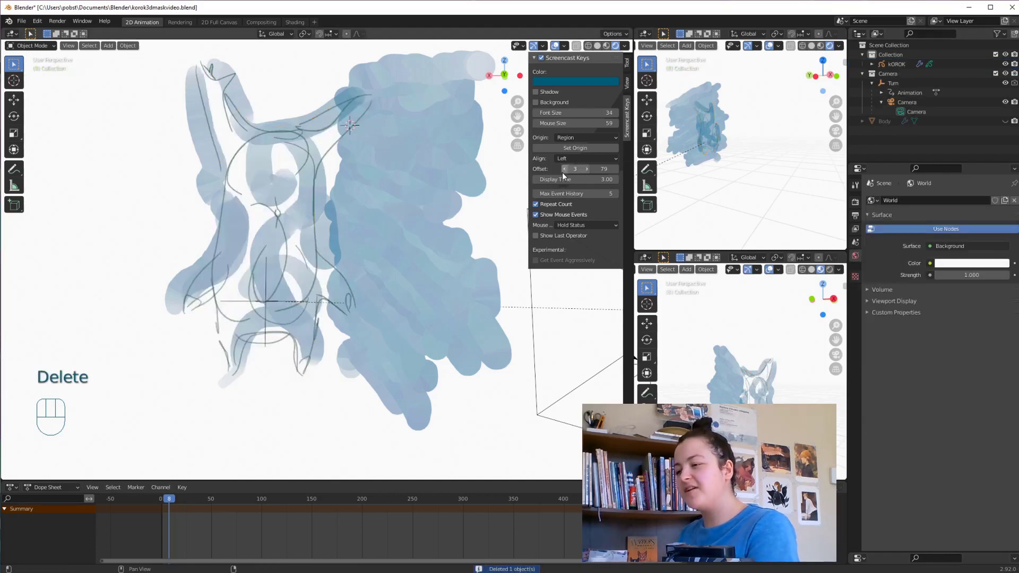
left_click(1005, 121)
left_click(972, 121)
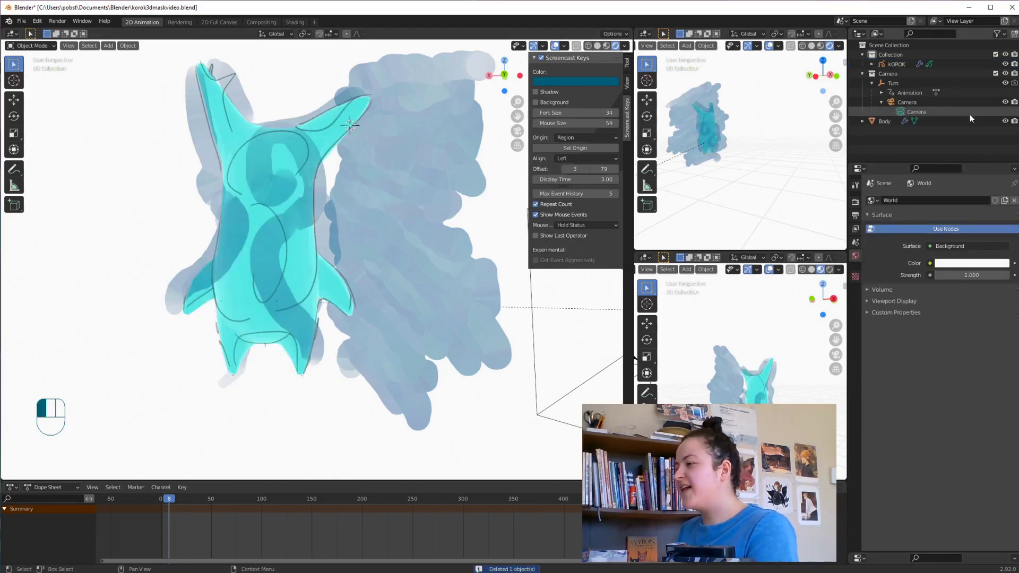
Try to convert the Body mesh to Grease Pencil again, look through its material slots and undo the conversion.
left_click(856, 353)
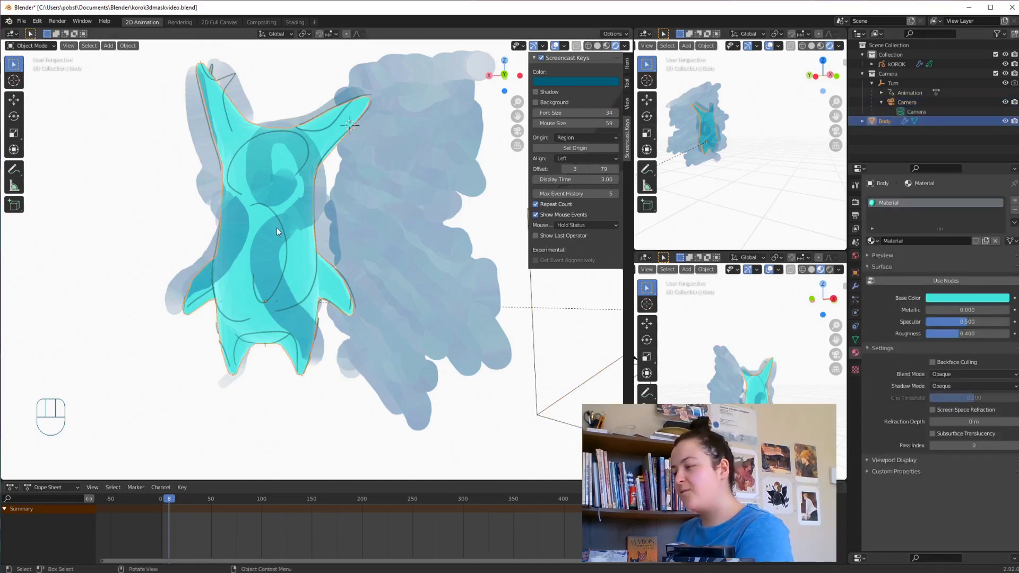
key("F3")
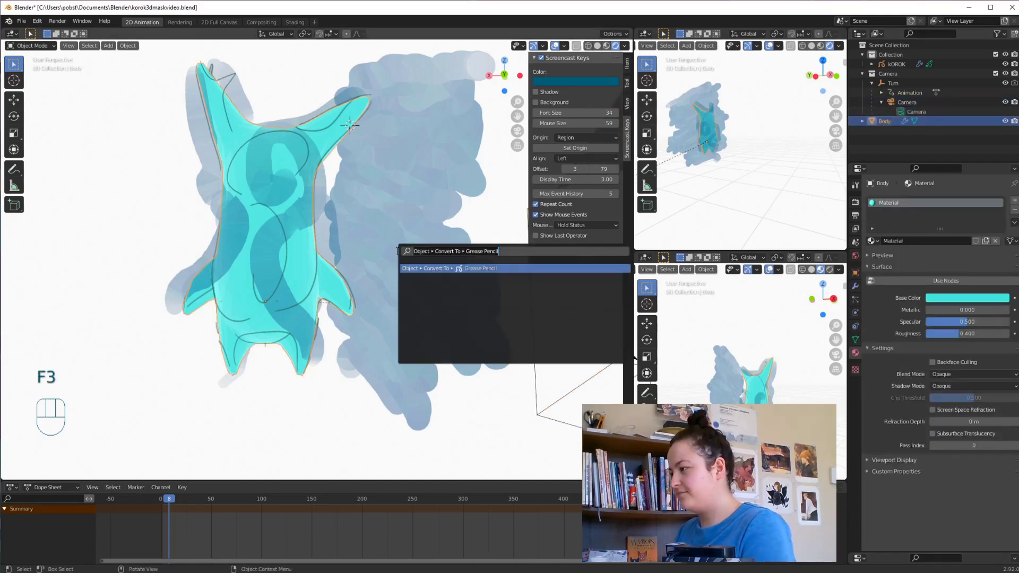
left_click(457, 269)
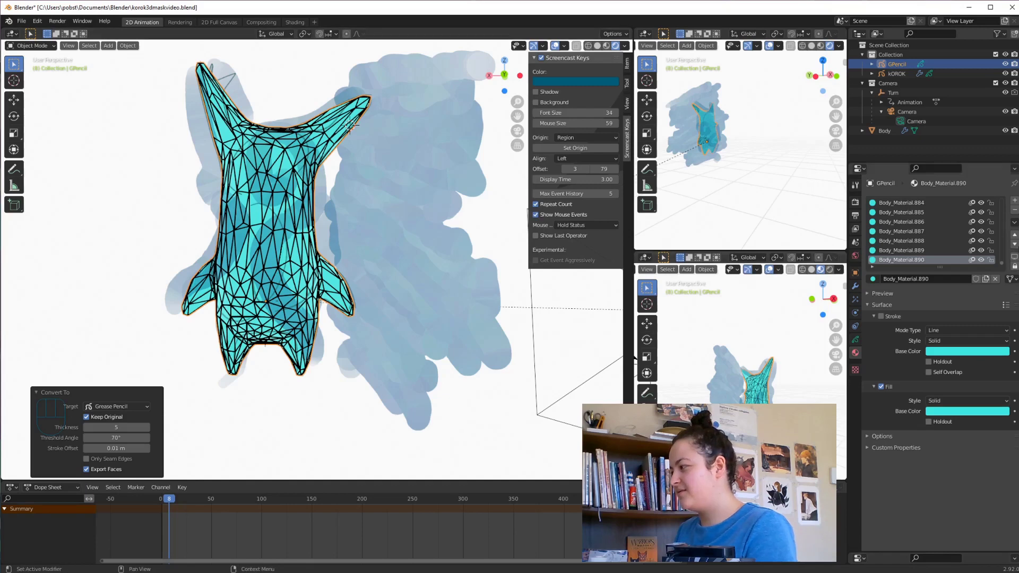
scroll(928, 236, "up", 15)
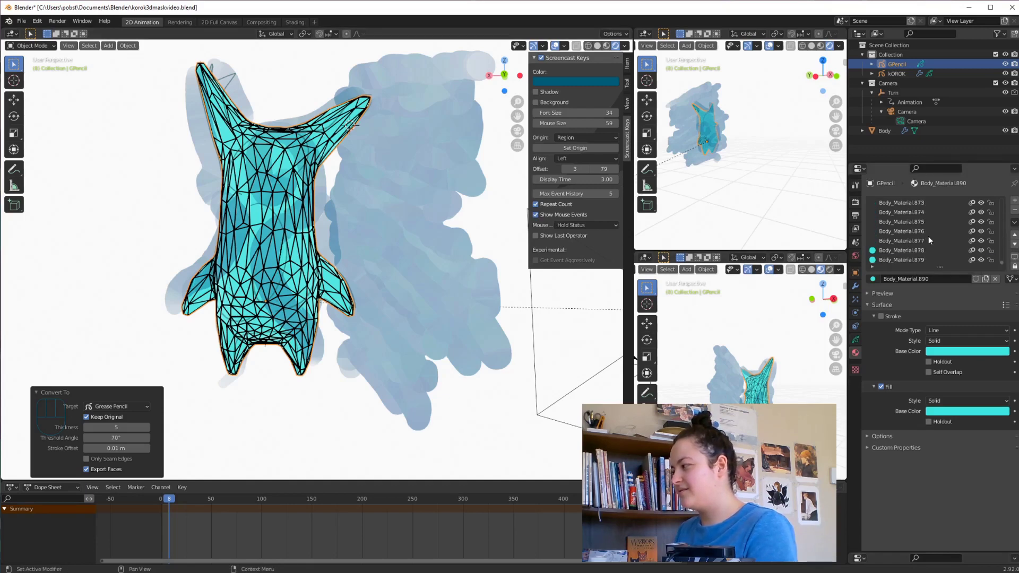
scroll(928, 236, "up", 6)
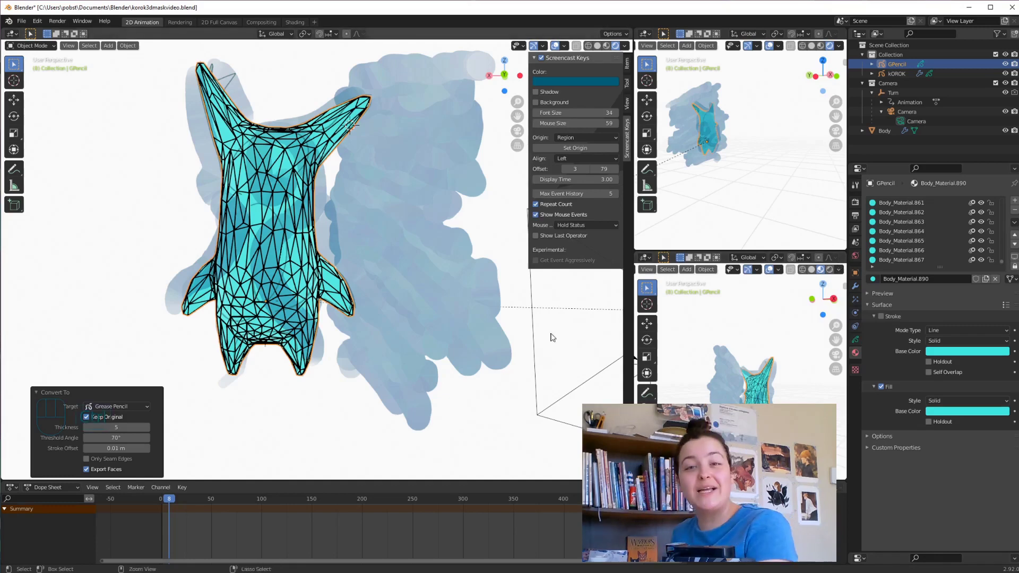
key("ctrl+z")
key("ctrl+z")
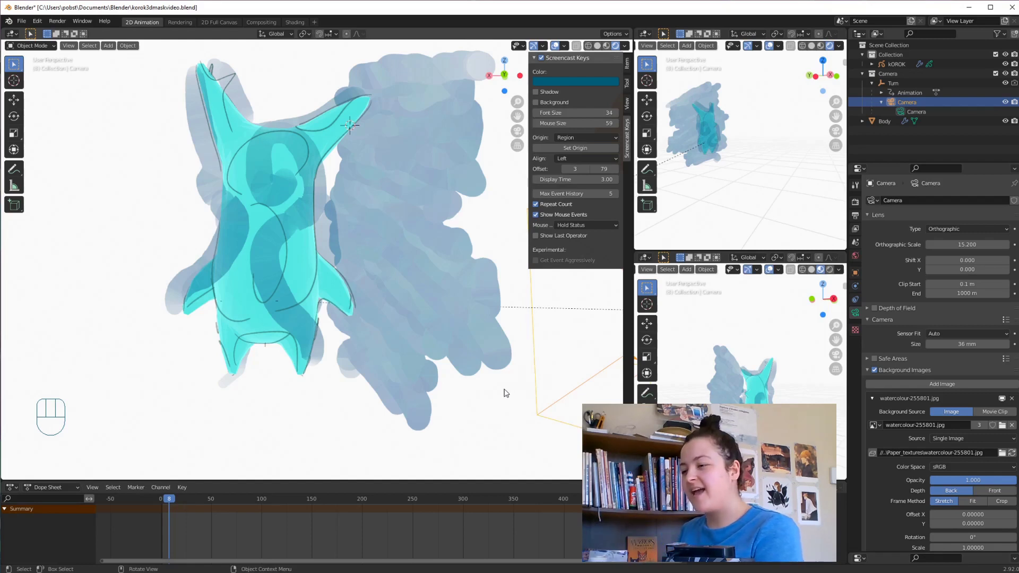
Rename the Body mesh as Body1.
double_click(897, 121)
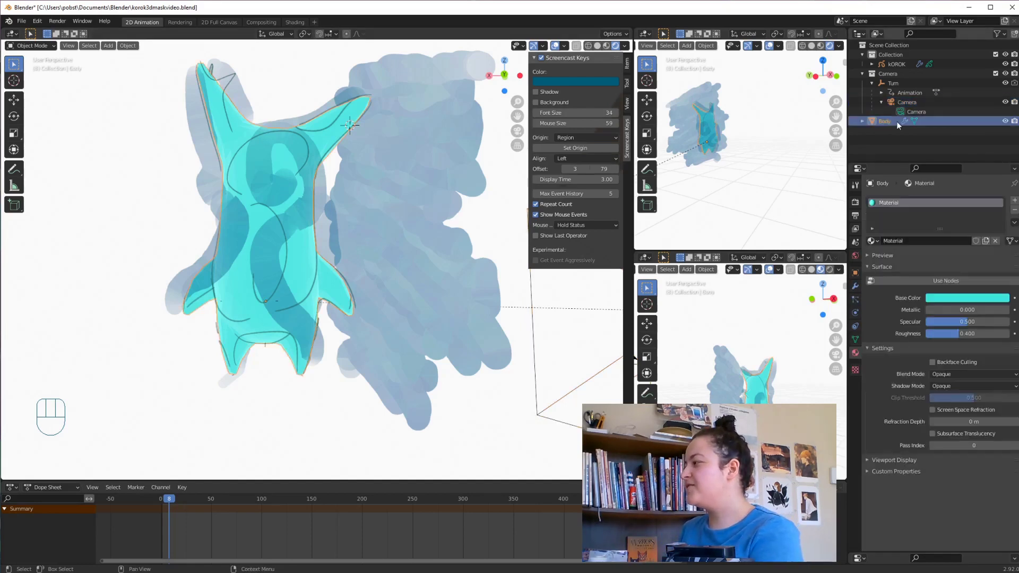
type("1")
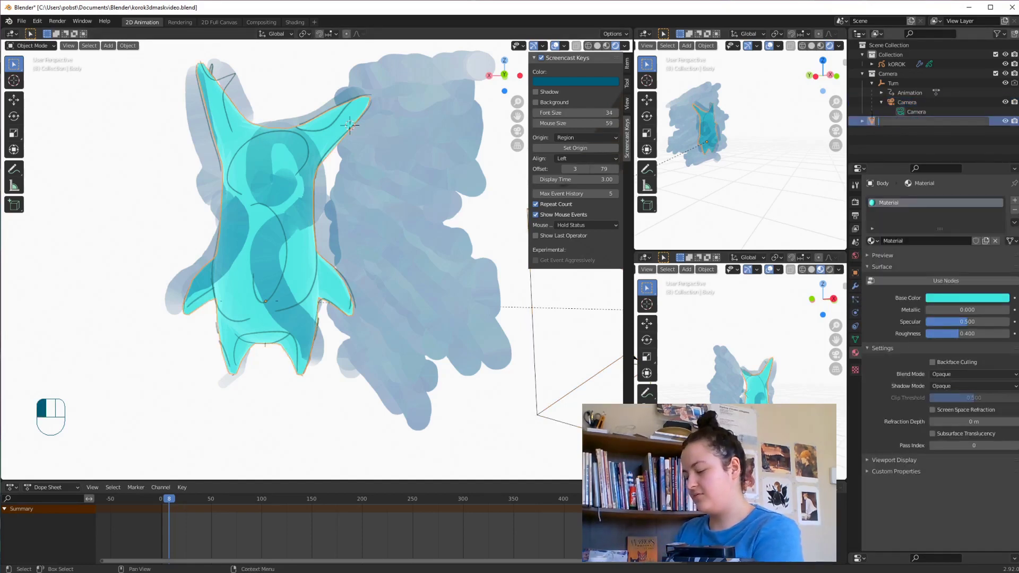
key("Return")
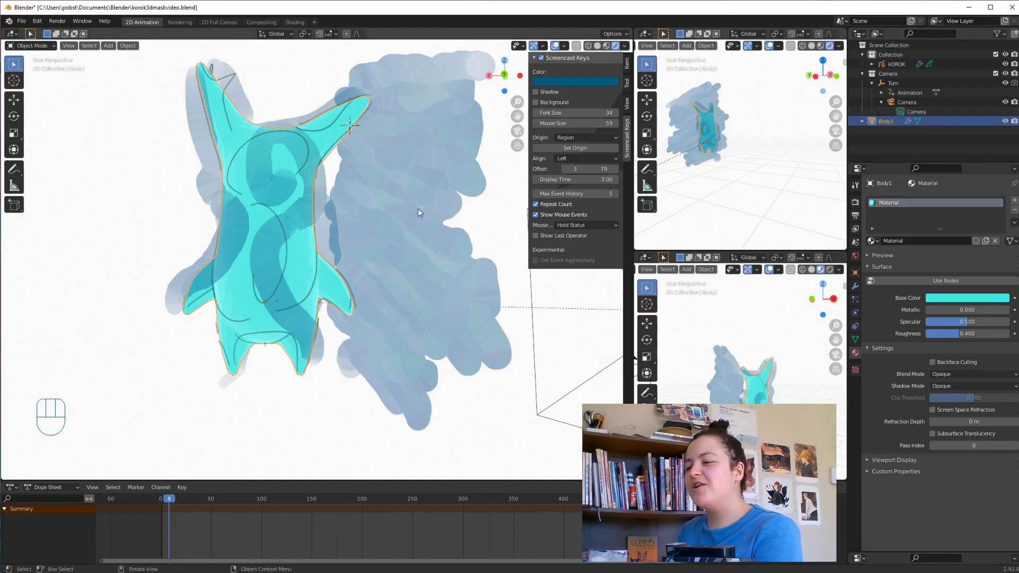
Delete the materials Body_for_fill_Material and Body_for_fill_Stroke from the Blender file data and return the Outliner to View Layer.
left_click(878, 34)
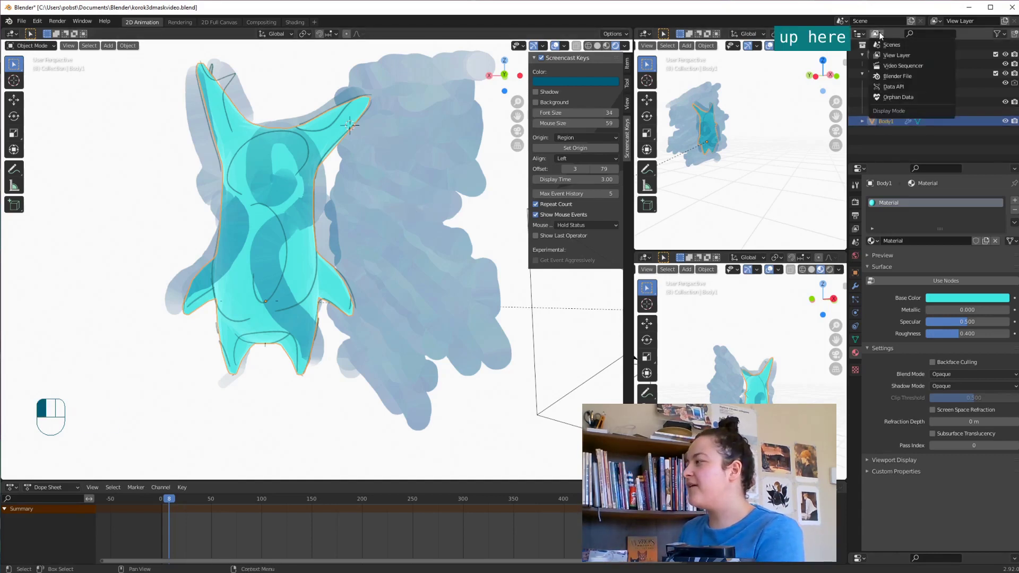
left_click(893, 75)
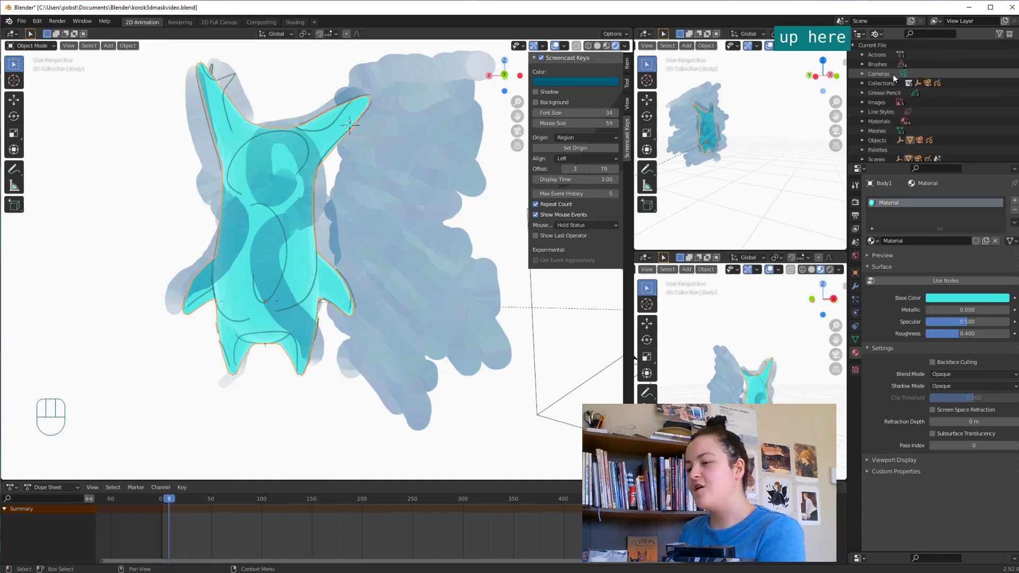
left_click(863, 121)
scroll(864, 121, "down", 2)
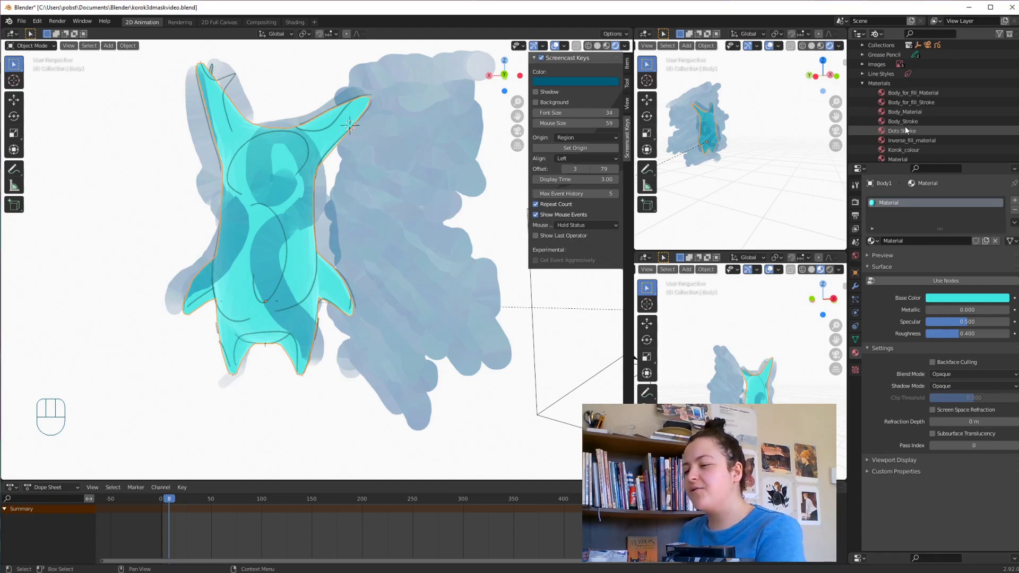
left_click(929, 104)
key("Delete")
left_click(928, 94, "shift")
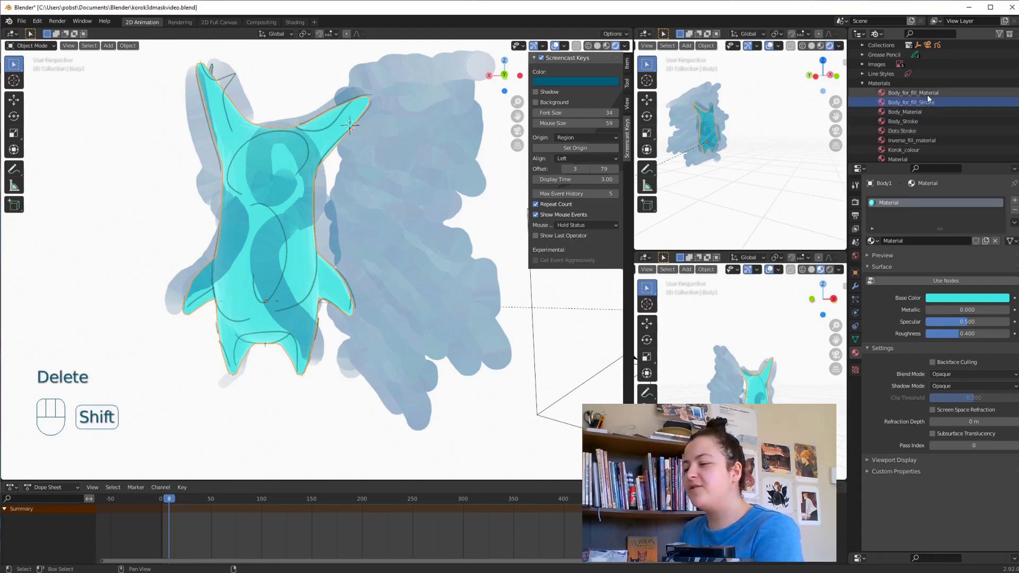
right_click(928, 94)
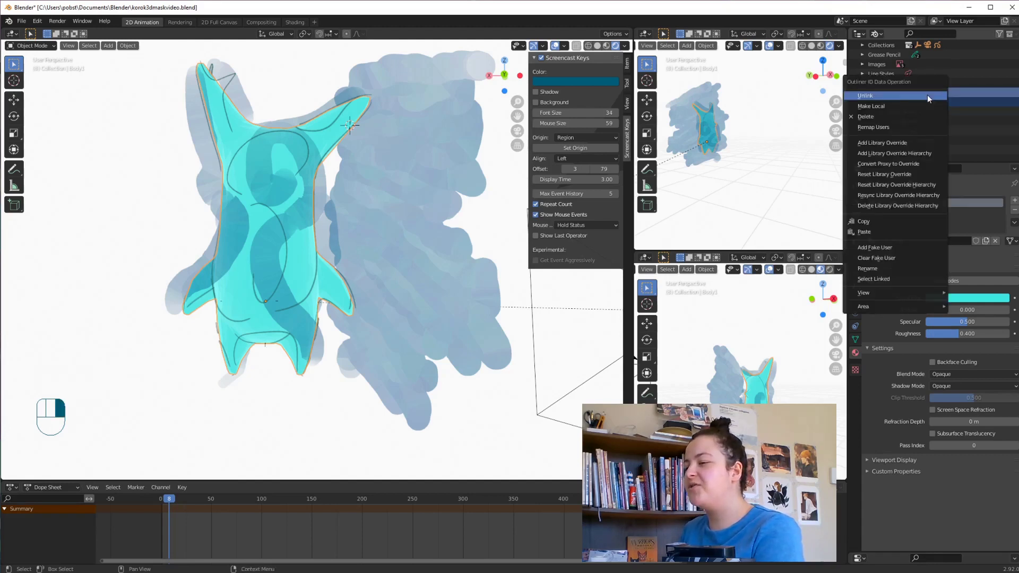
left_click(886, 113)
left_click(877, 34)
left_click(894, 56)
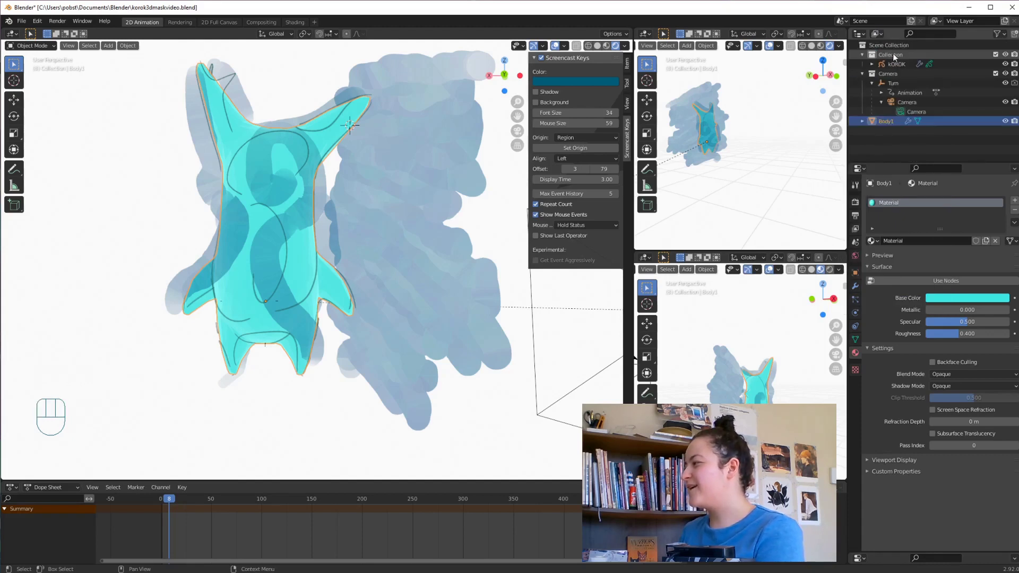
Rename the Body1 mesh back to Body.
left_click(886, 121)
left_click(908, 121)
double_click(898, 121)
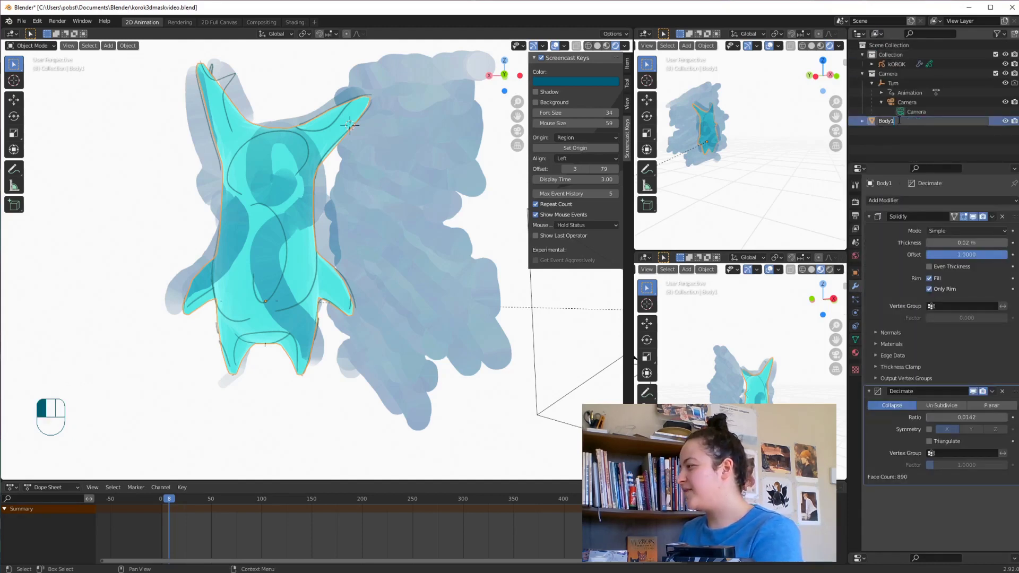
key("BackSpace")
key("Return")
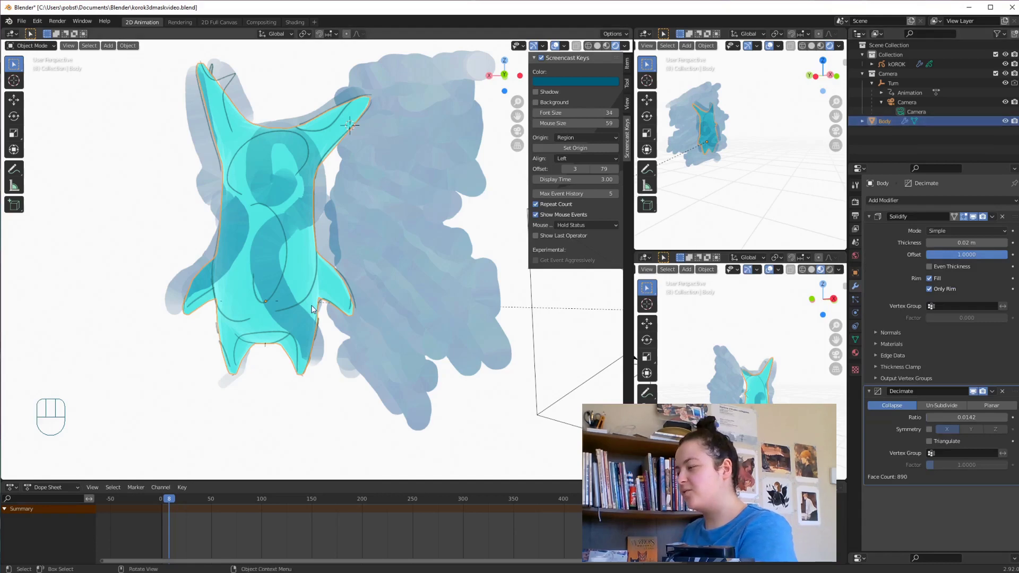
Convert the Korok's body mesh to a Grease Pencil object with Keep Original and Export Faces enabled.
key("F3")
left_click(340, 323)
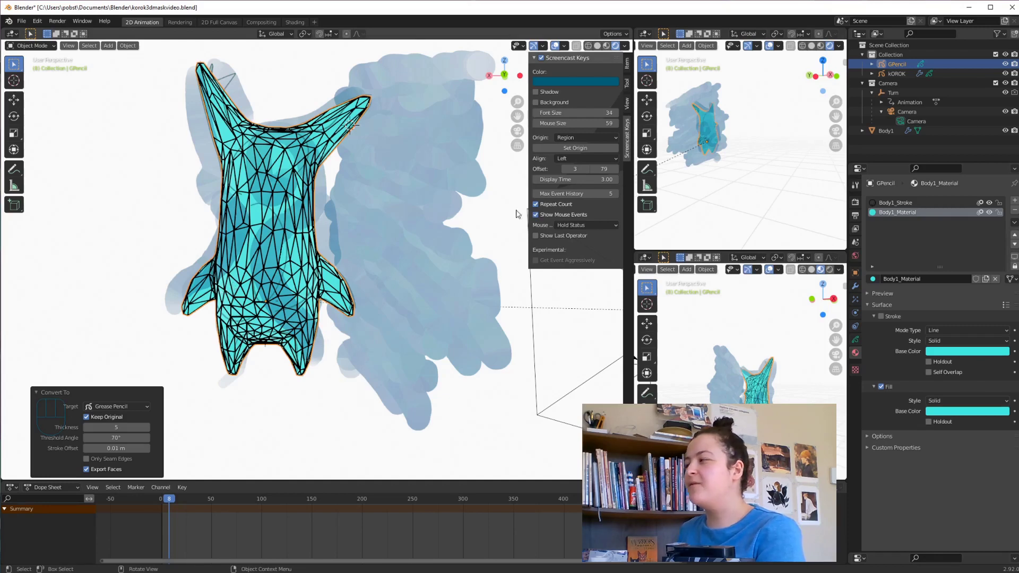
Copy the Body1_Fills layer from the converted GPencil object to the KOROK object.
left_click(892, 62)
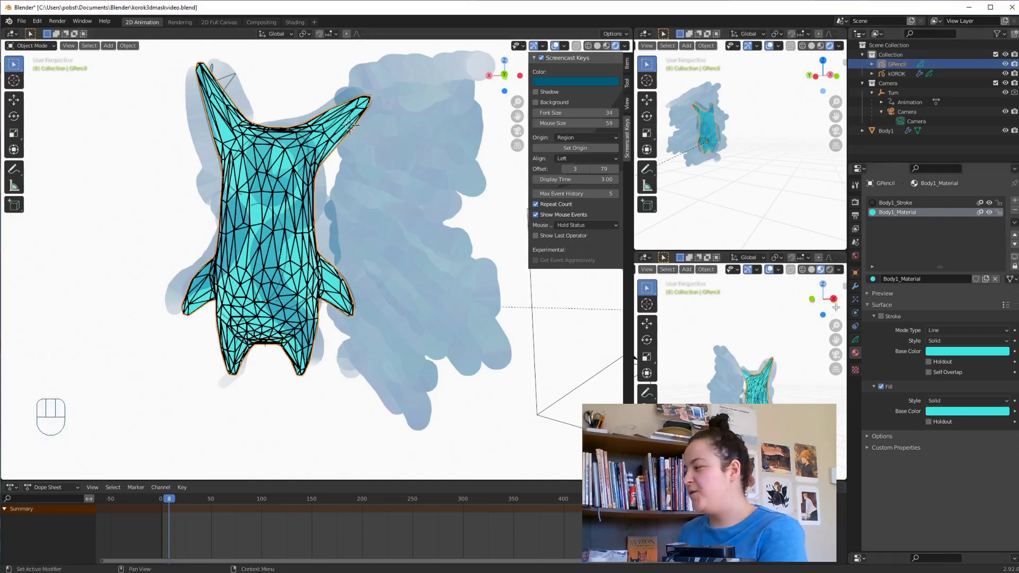
left_click(859, 338)
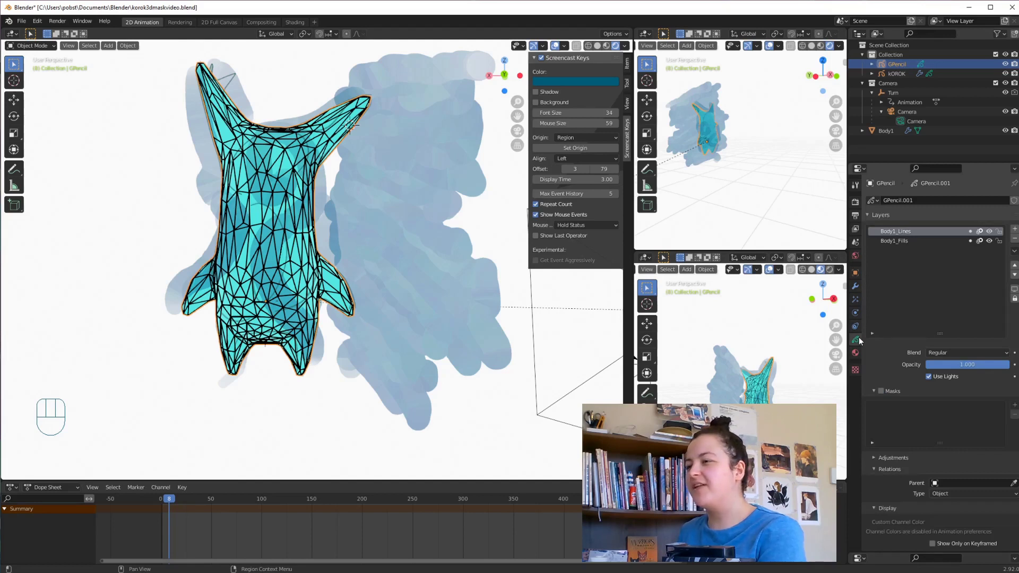
left_click(912, 240)
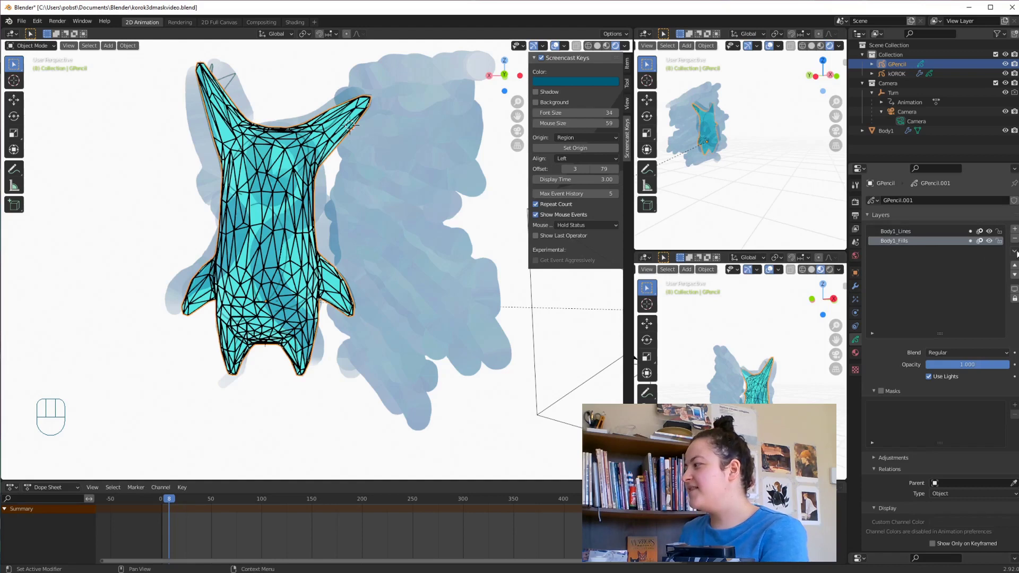
left_click(1014, 253)
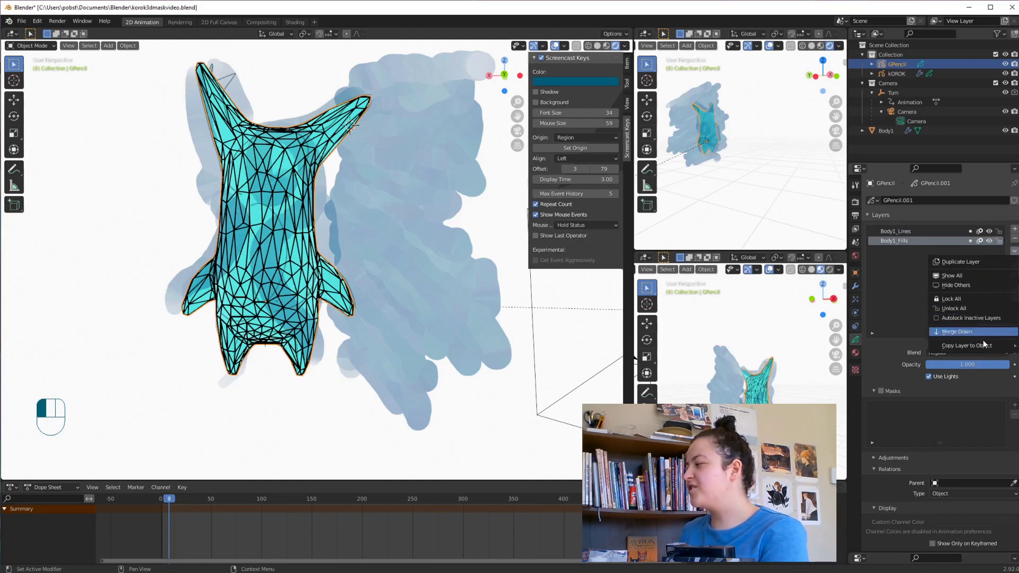
mouse_move(983, 345)
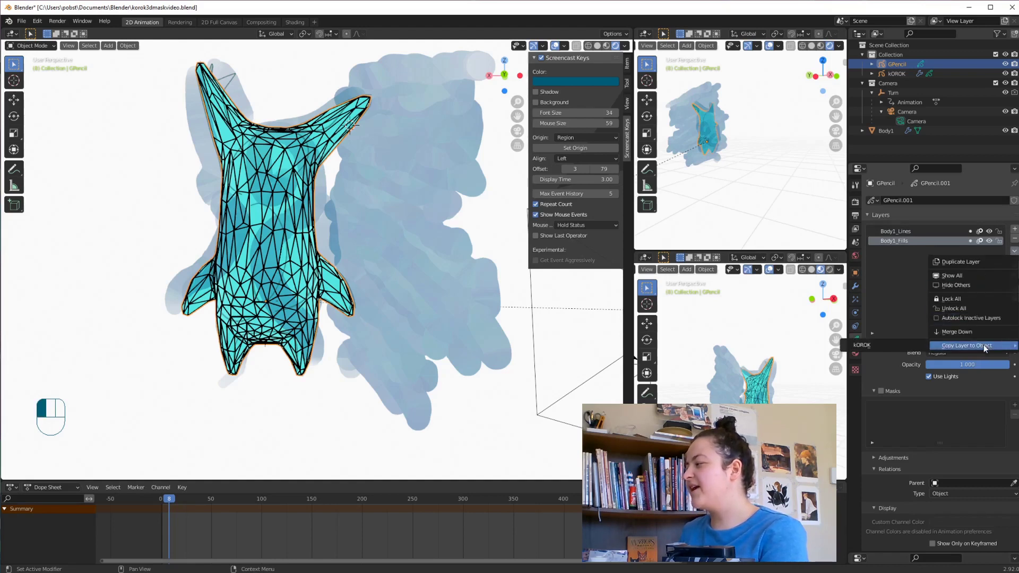
left_click(902, 345)
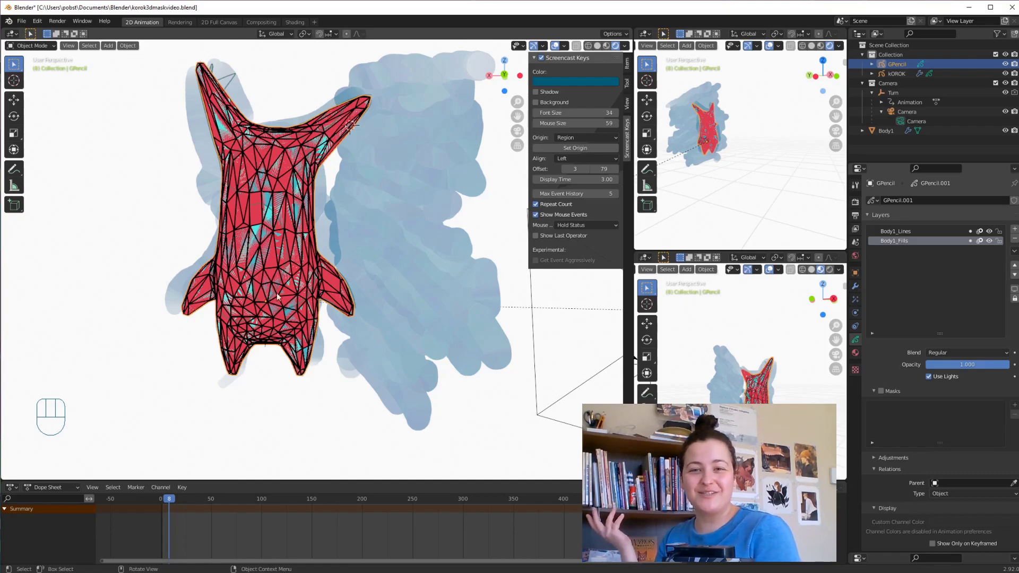
Hide the converted GPencil object in the viewport, checking the remaining fills with the Body mesh hidden and shown.
middle_click_drag(290, 265, 260, 316)
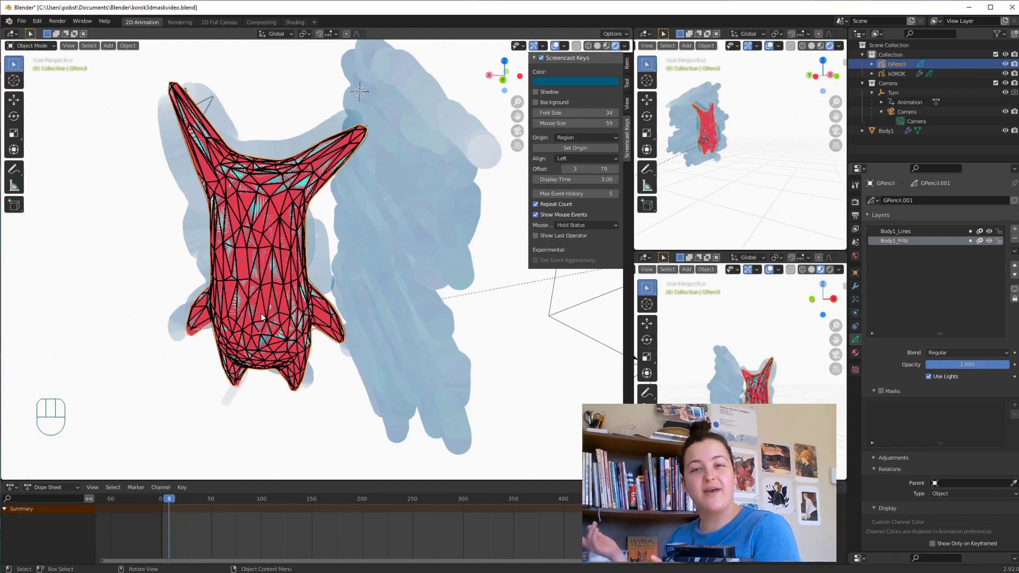
left_click(884, 131)
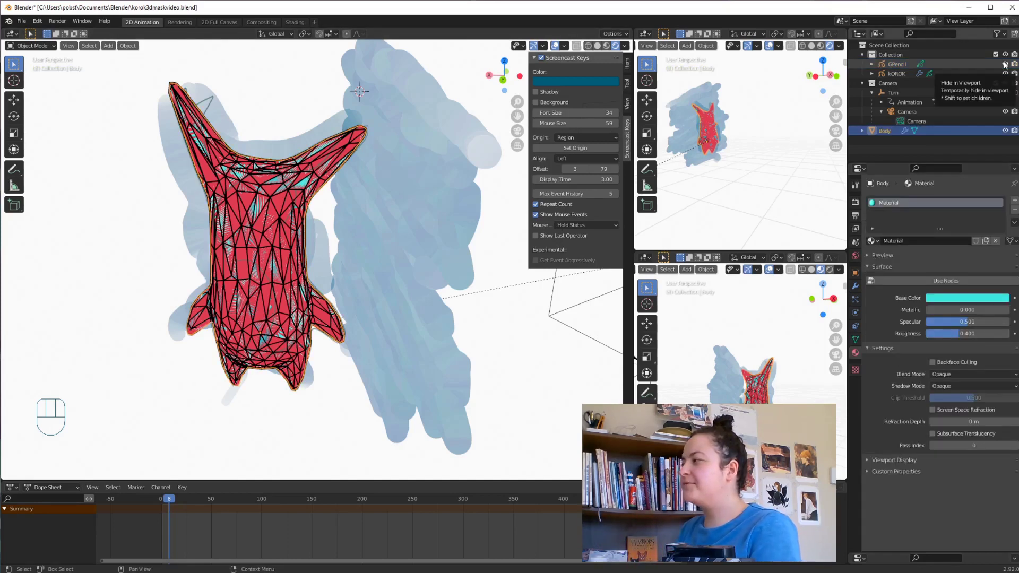
left_click(1004, 64)
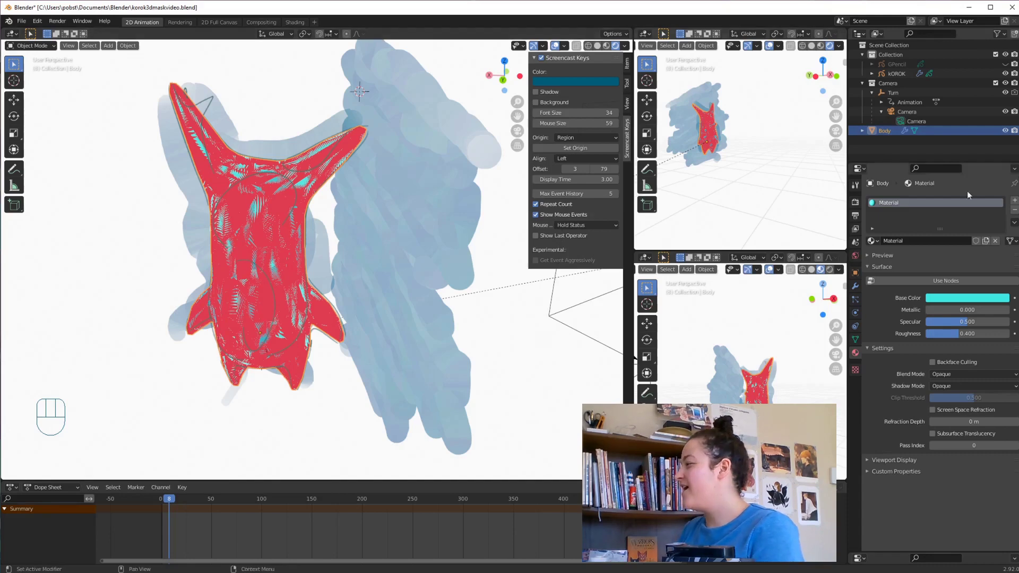
left_click(1004, 131)
mouse_move(281, 446)
middle_mouse_down()
mouse_move(319, 423)
mouse_move(506, 415)
mouse_move(392, 411)
mouse_move(424, 403)
middle_mouse_up()
left_click(1005, 130)
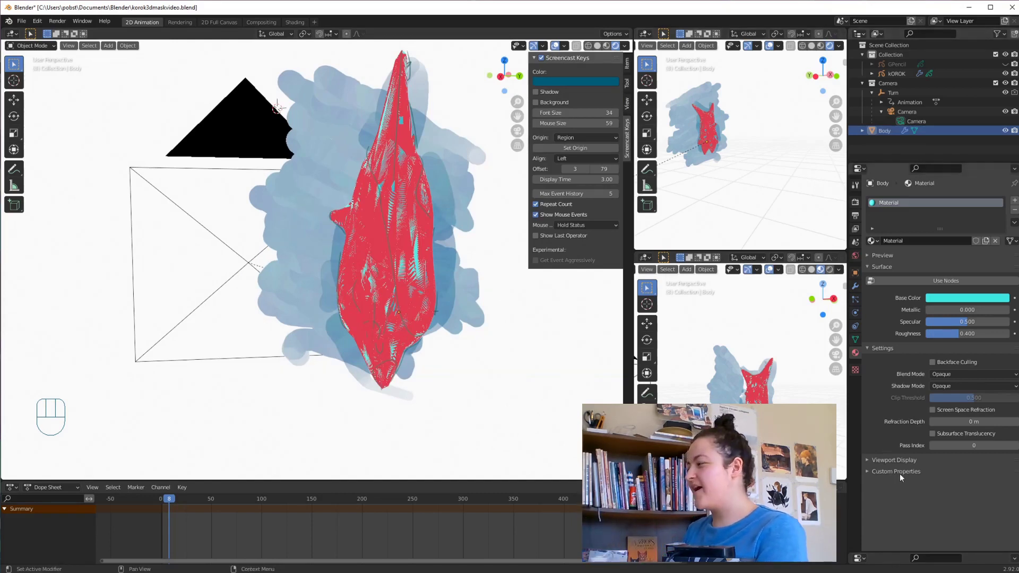
Turn off the viewport and render display of the Body mesh's Solidify and Decimate modifiers.
left_click(856, 287)
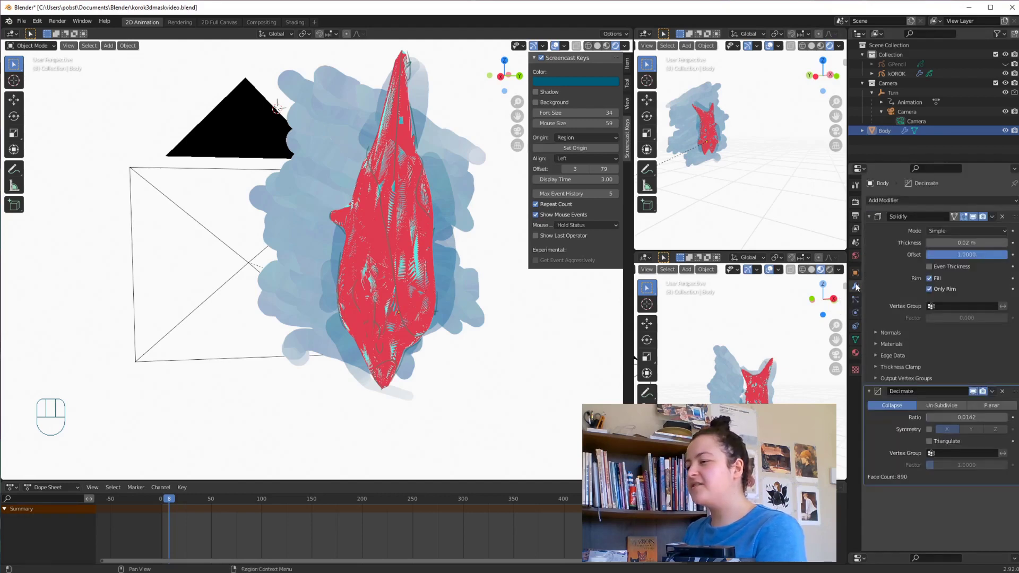
left_click(974, 217)
middle_click_drag(371, 238, 318, 245)
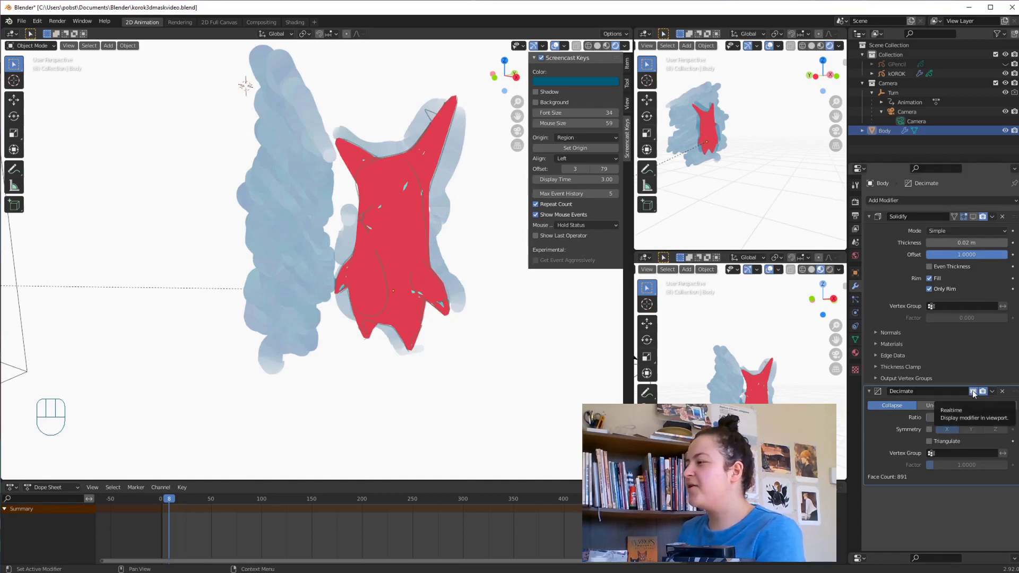
middle_click_drag(372, 216, 388, 217)
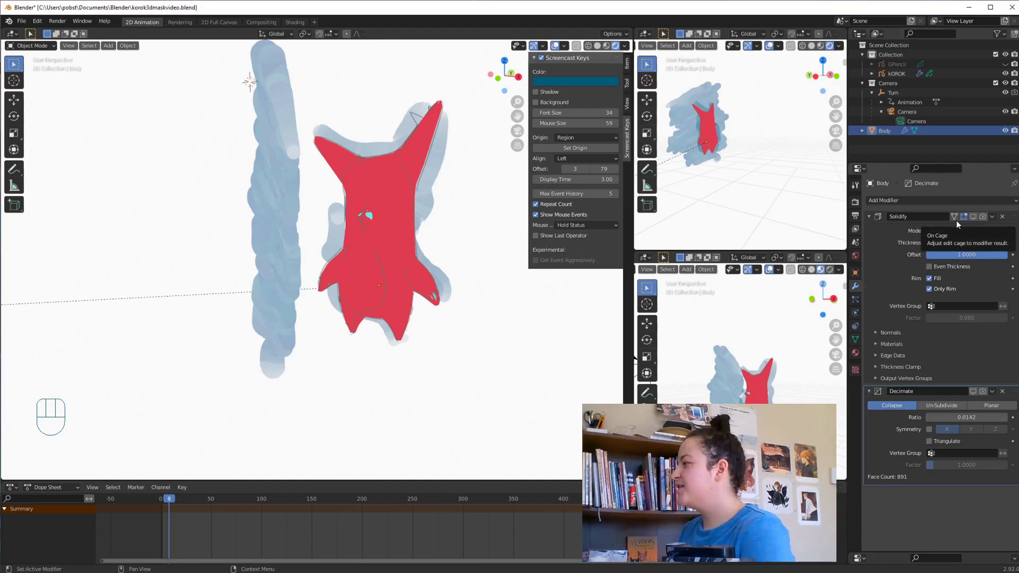
Move the KOROK object's Body1_Fills layer below Base_colour and rename it 3DMASK.
left_click(896, 74)
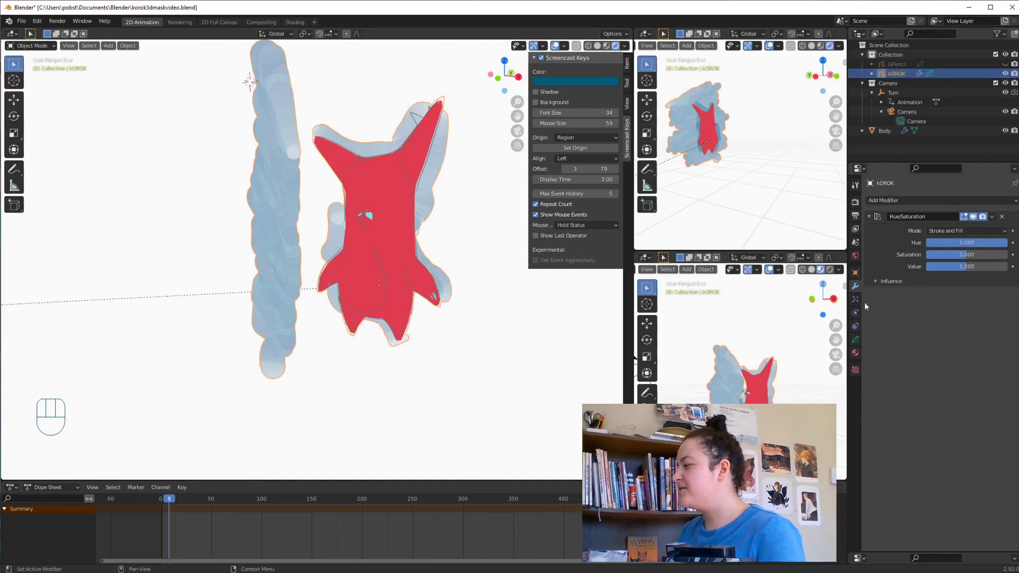
left_click(854, 341)
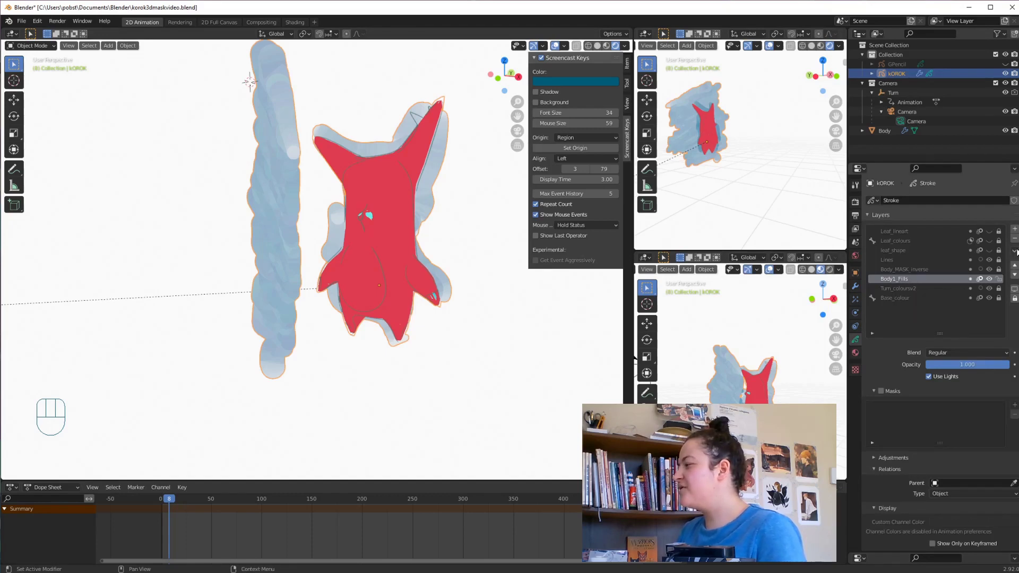
left_click(1015, 275)
left_click(1015, 275)
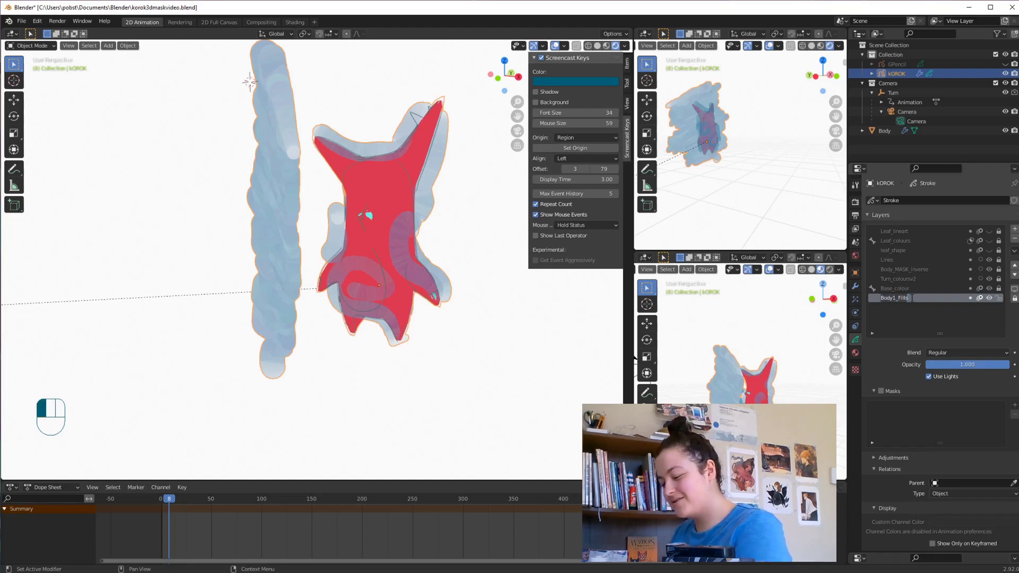
type("DMASK")
key("Return")
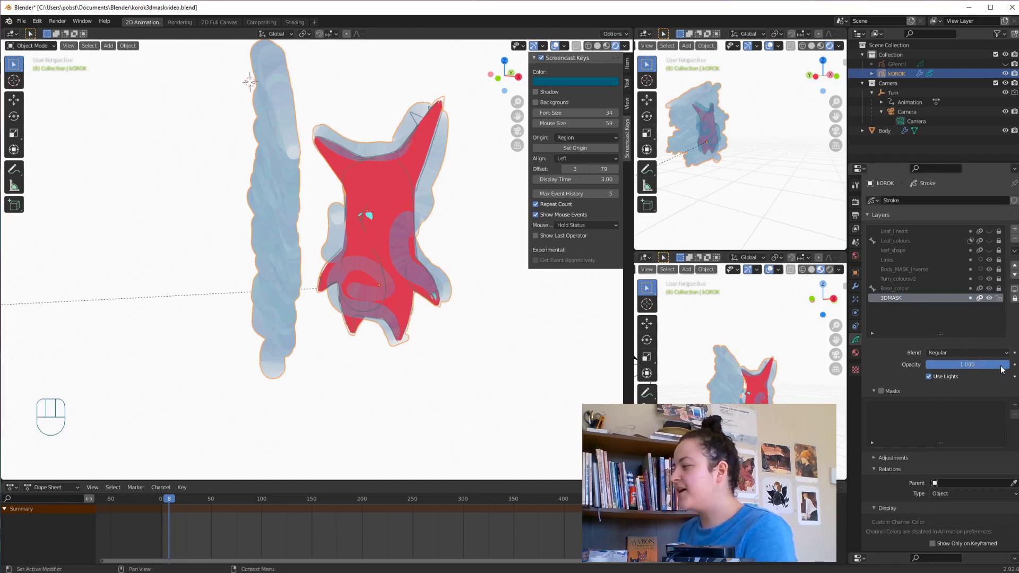
Lower the 3DMASK layer's opacity to 0 and add 3DMASK as a mask on the Base_colour layer.
left_click_drag(1006, 364, 926, 365)
left_click(903, 279)
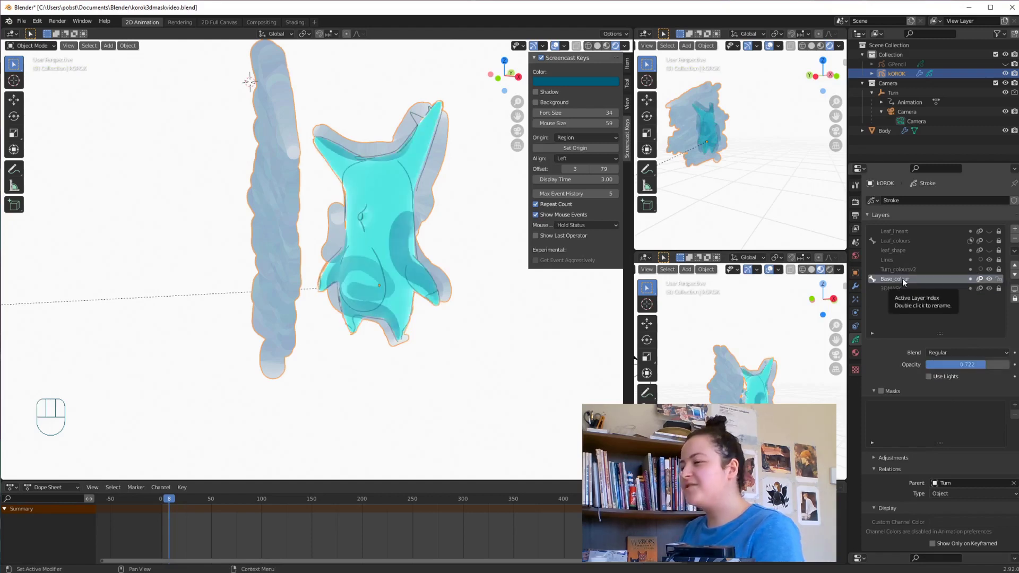
left_click(971, 280)
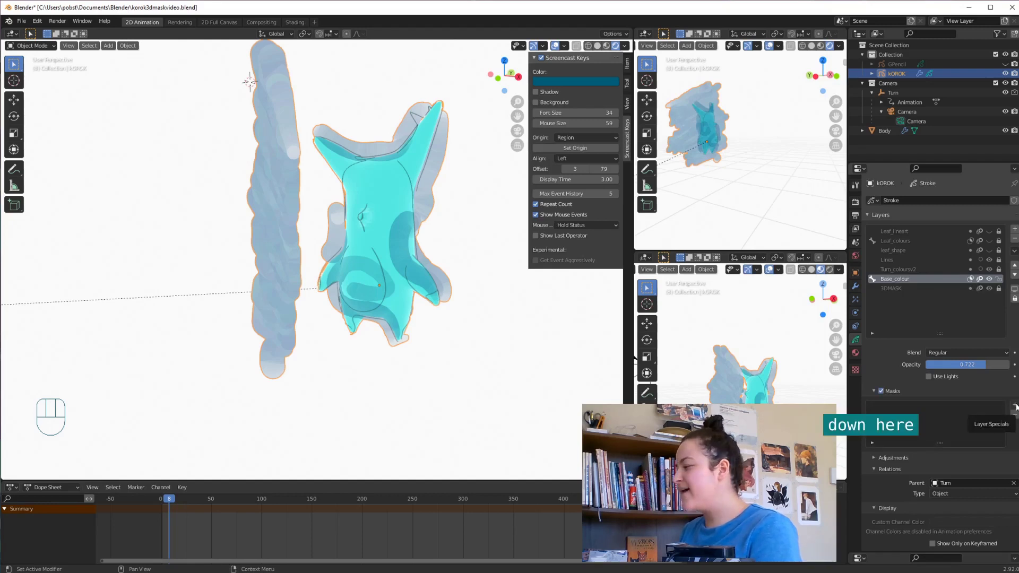
left_click(1015, 405)
left_click(1014, 406)
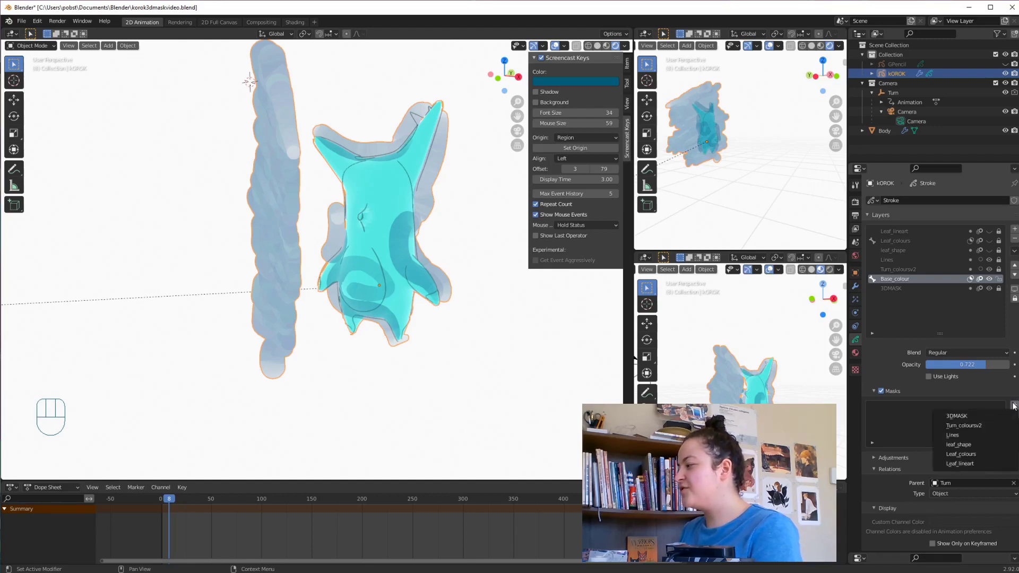
left_click(979, 416)
middle_click_drag(456, 368, 576, 363)
Enable masks on the Turn_coloursv2 layer and add 3DMASK as its mask.
left_click(901, 270)
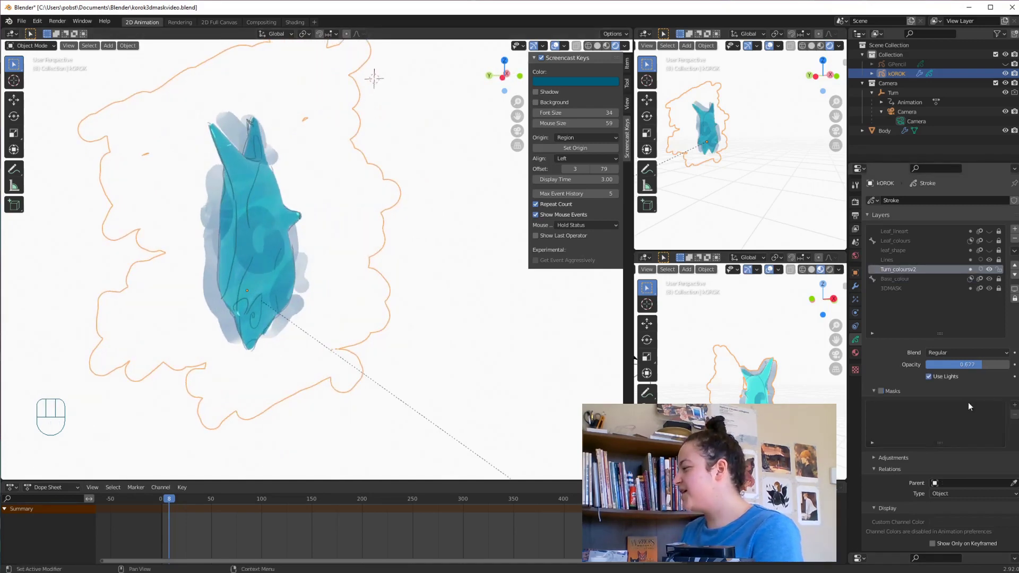
left_click(881, 391)
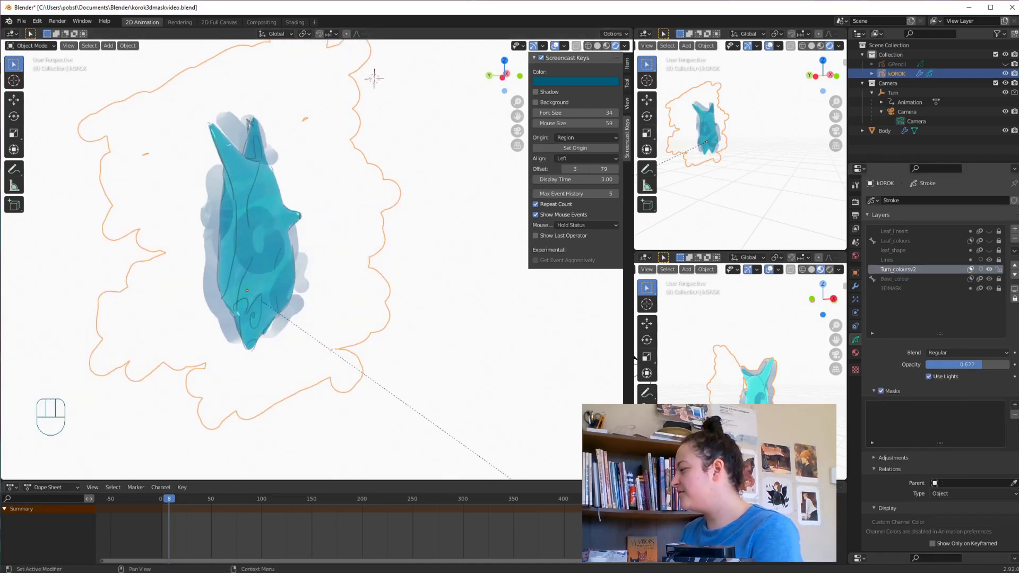
left_click(1014, 404)
left_click(975, 418)
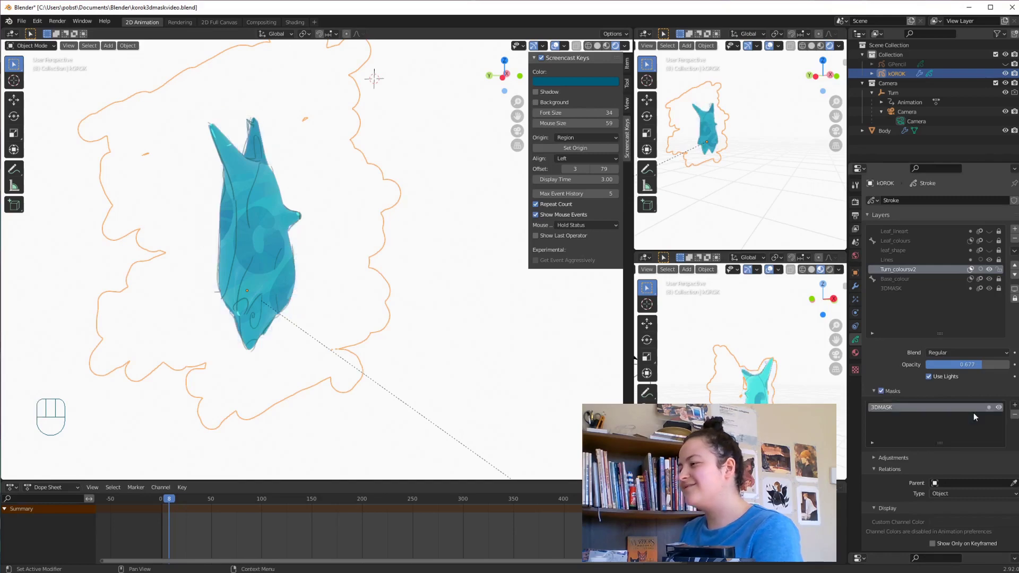
Examine the masked Korok from several angles and through the camera, scrubbing the timeline to frames 256 and 52.
mouse_move(387, 283)
middle_mouse_down()
mouse_move(335, 289)
mouse_move(405, 291)
middle_mouse_up()
key("KP_0")
left_click_drag(170, 509, 418, 468)
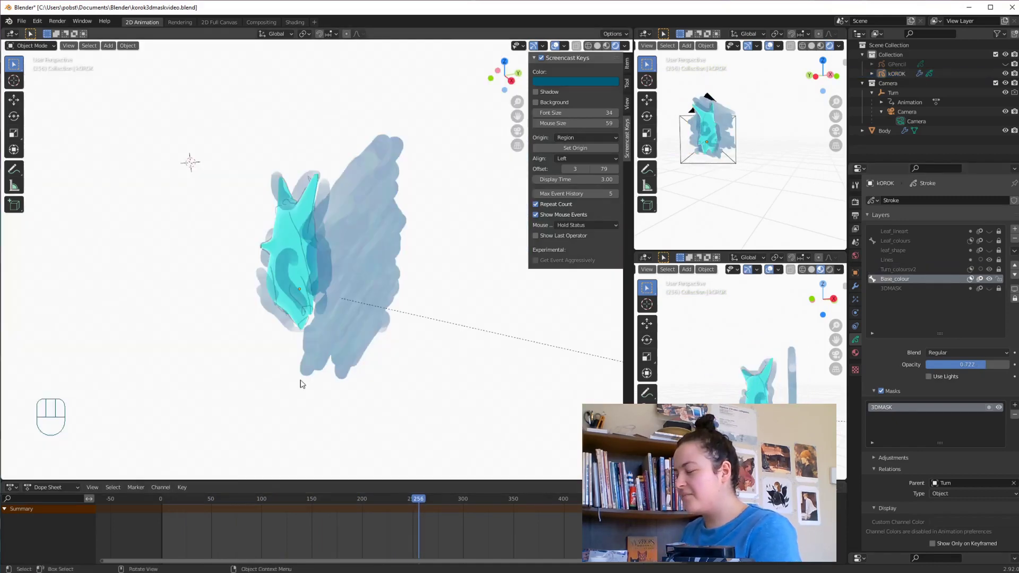
middle_click_drag(298, 381, 332, 362)
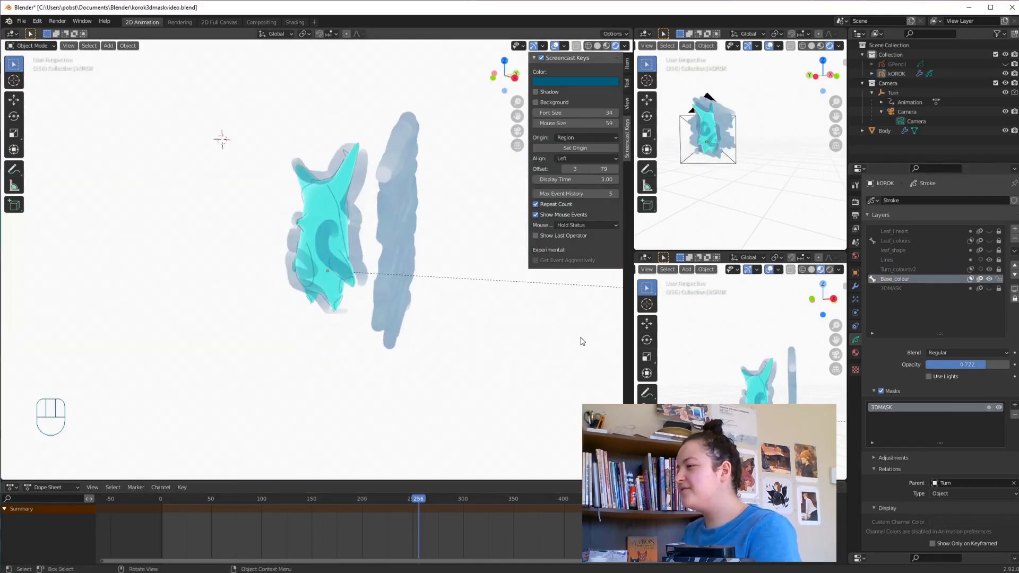
middle_click_drag(499, 338, 451, 263)
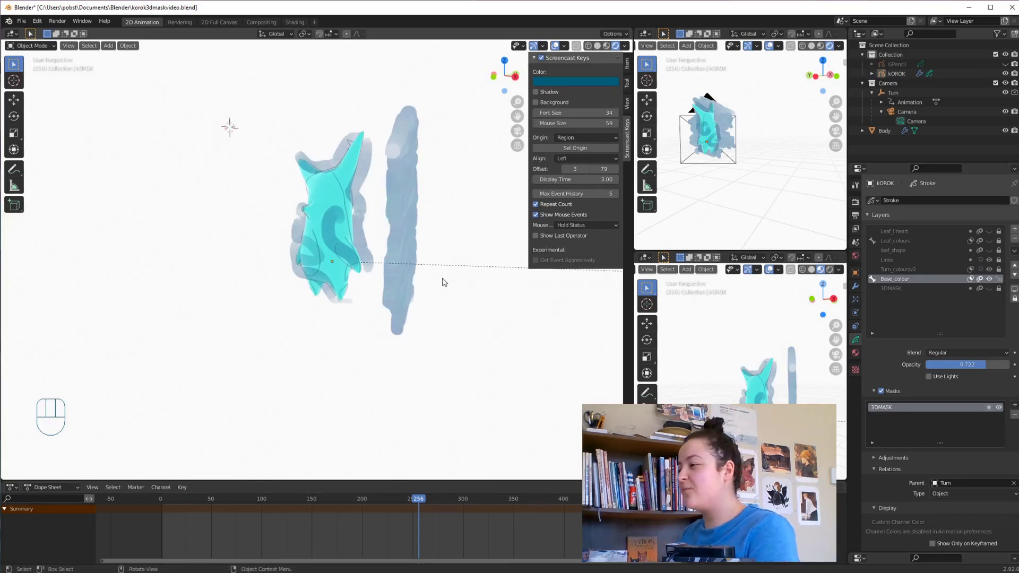
key("KP_0")
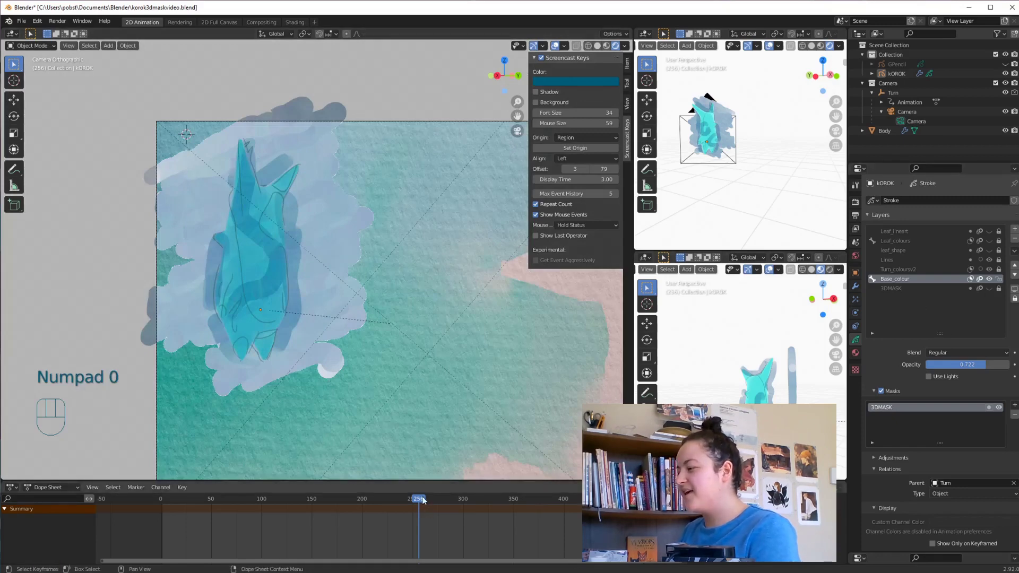
mouse_move(423, 499)
left_mouse_down()
mouse_move(347, 492)
mouse_move(166, 504)
mouse_move(213, 503)
left_mouse_up()
Give the Body mesh's material a Holdout surface shader and enable the Transparent film option for Eevee.
left_click(884, 131)
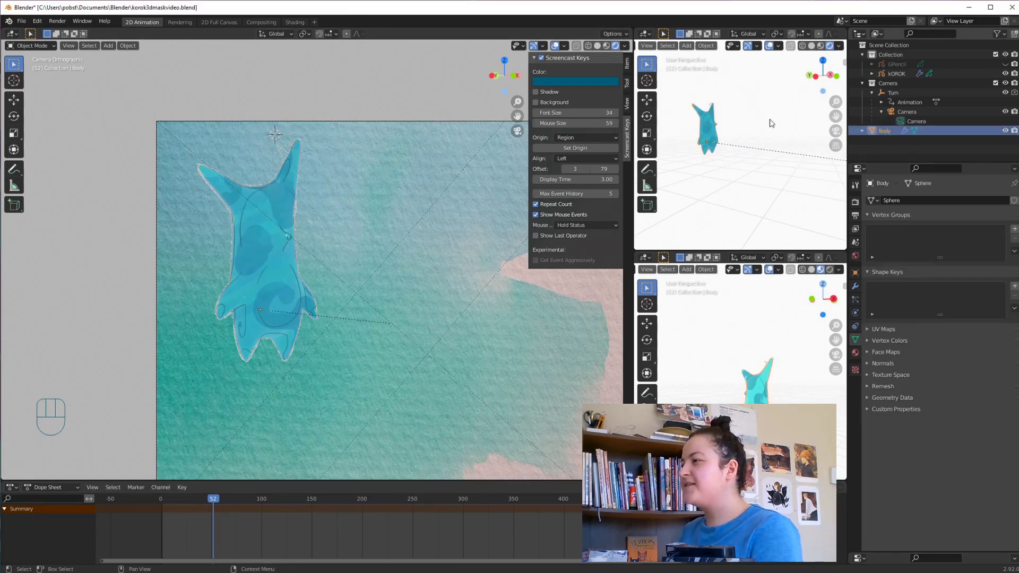
left_click(294, 22)
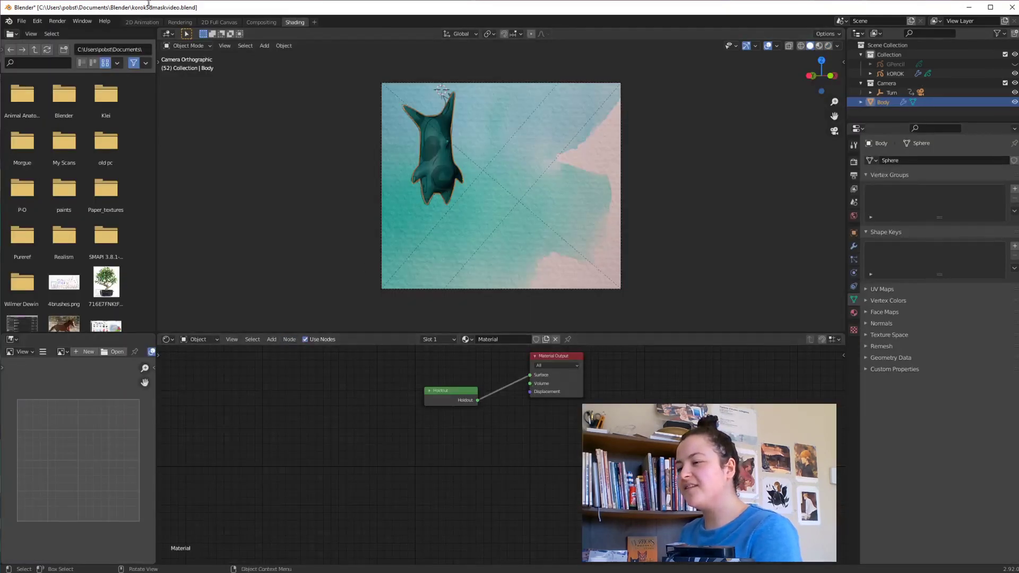
left_click(139, 24)
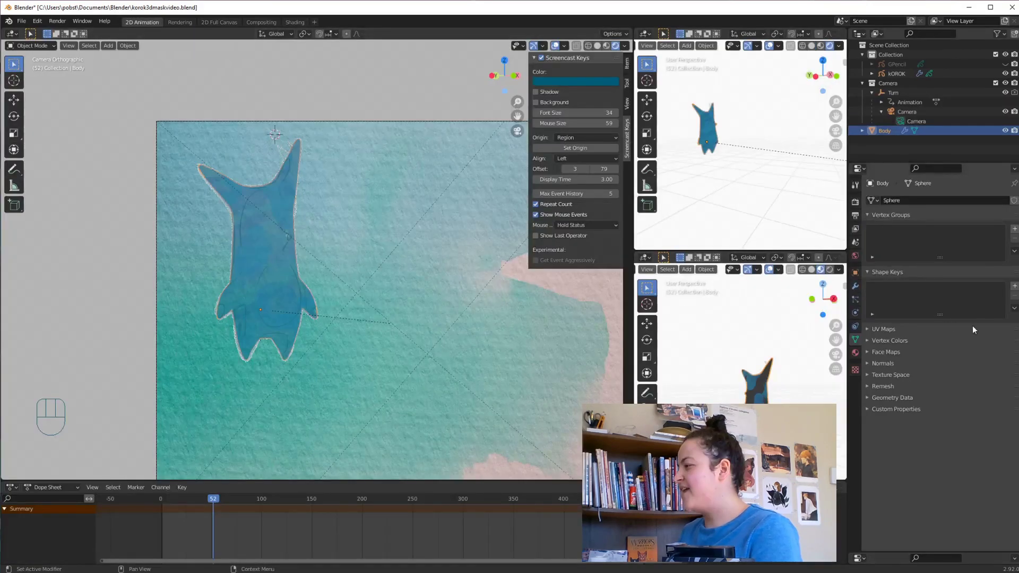
left_click(857, 204)
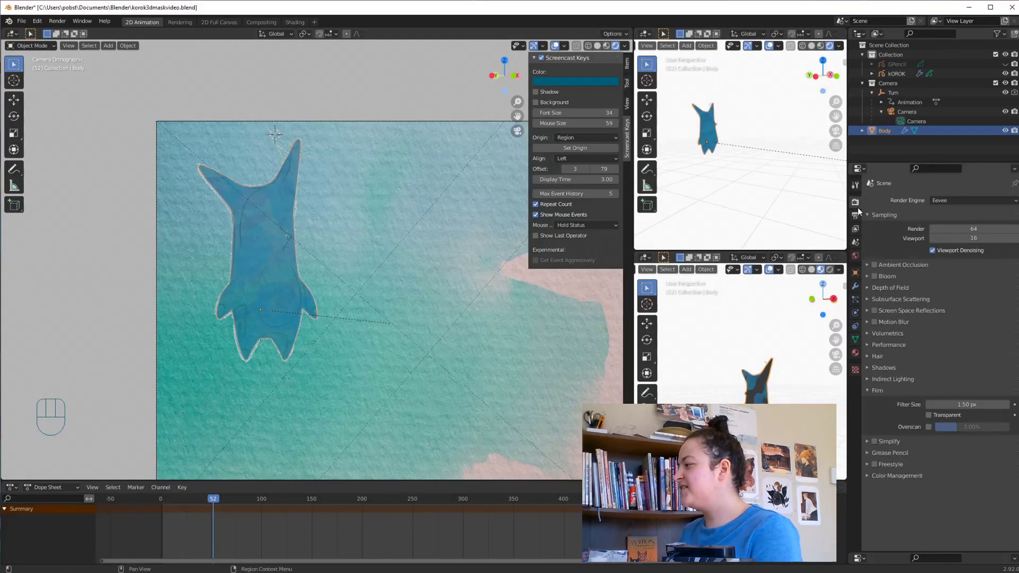
left_click(929, 416)
Scrub the timeline in camera view and examine the Korok's painted strokes up close against the paper background.
mouse_move(212, 504)
left_mouse_down()
mouse_move(166, 506)
mouse_move(546, 499)
mouse_move(334, 499)
left_mouse_up()
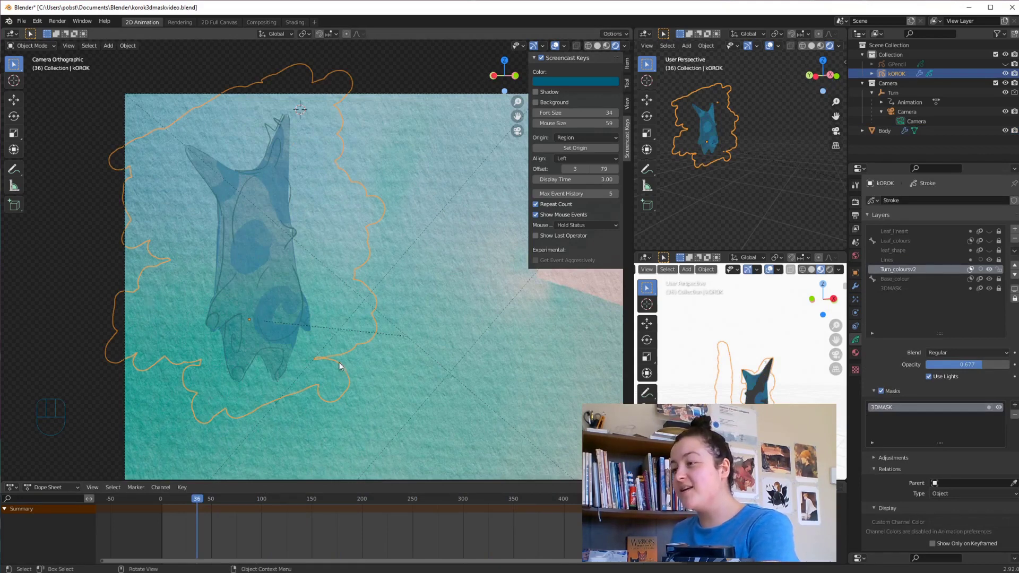
scroll(329, 366, "up", 2)
middle_click_drag(230, 360, 279, 360, "shift")
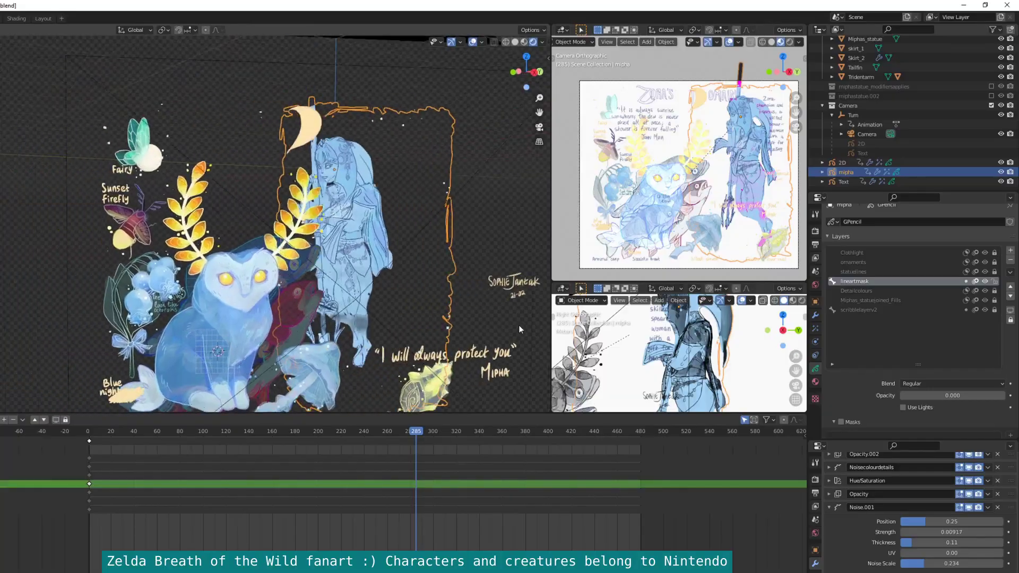
middle_click_drag(518, 325, 492, 320)
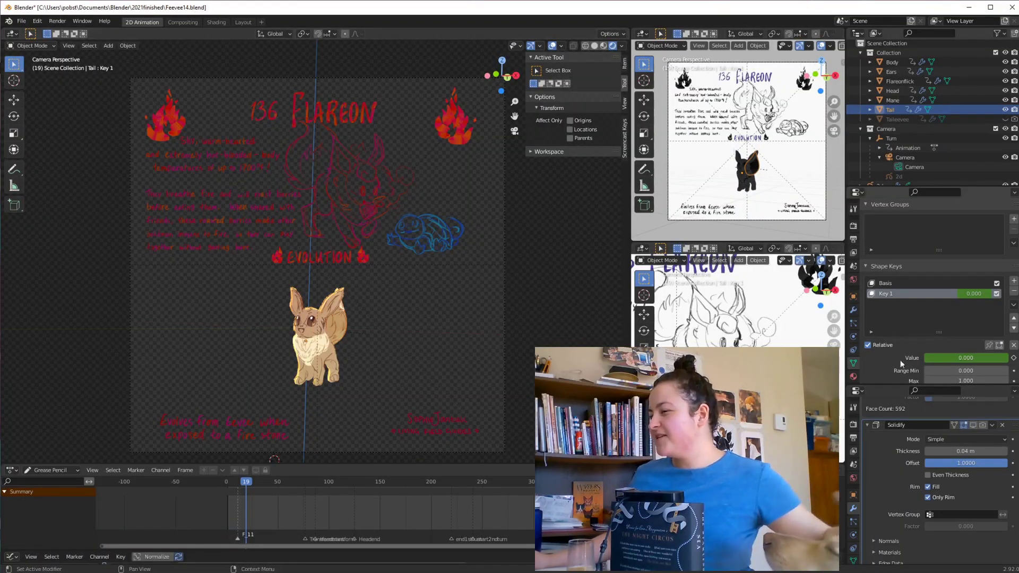
Scrub the Flareon evolution animation and expand the Tail's shape key and Object Transforms channels in the Dope Sheet.
left_click_drag(246, 483, 307, 487)
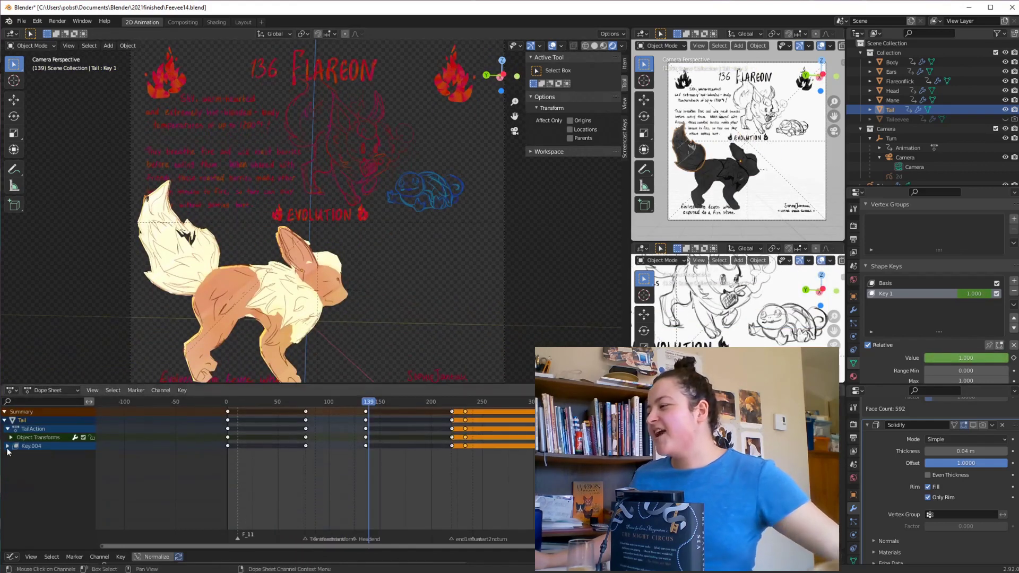
left_click(7, 446)
left_click(11, 437)
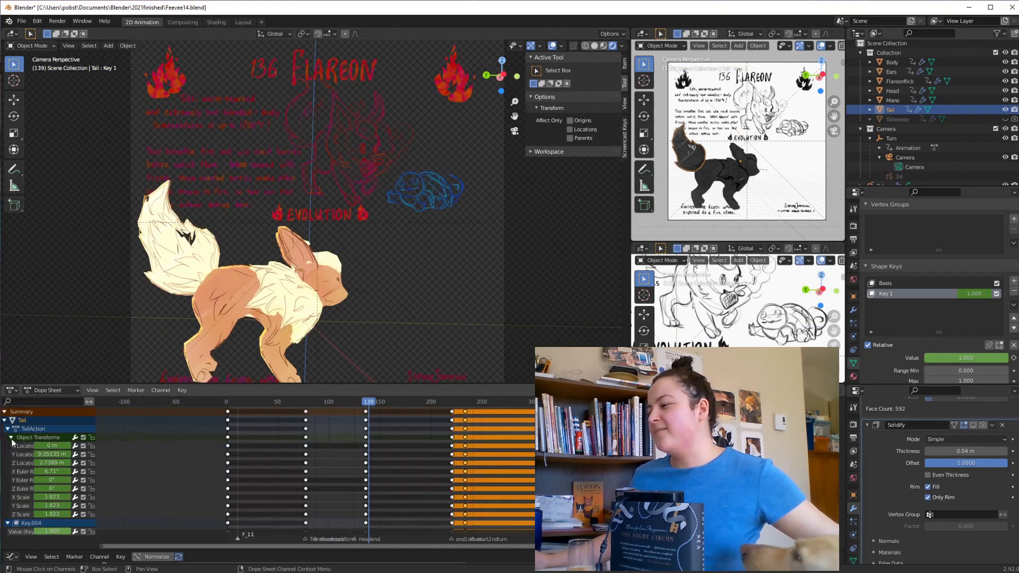
Set up a Bake Mesh to Grease Pencil for the animated Tail mesh with the projection type No Reproject.
left_click(187, 266)
left_click(187, 267)
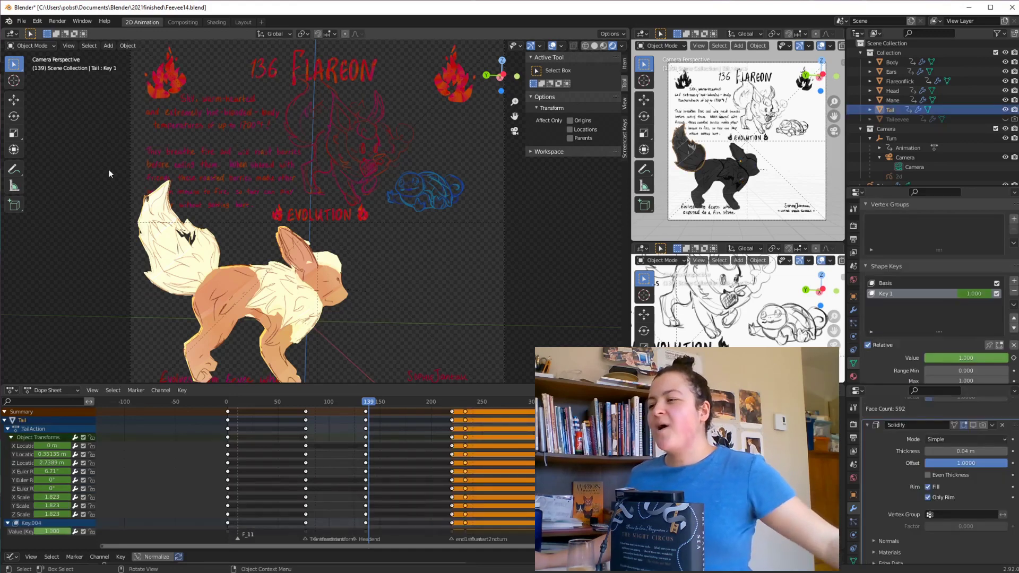
left_click(124, 48)
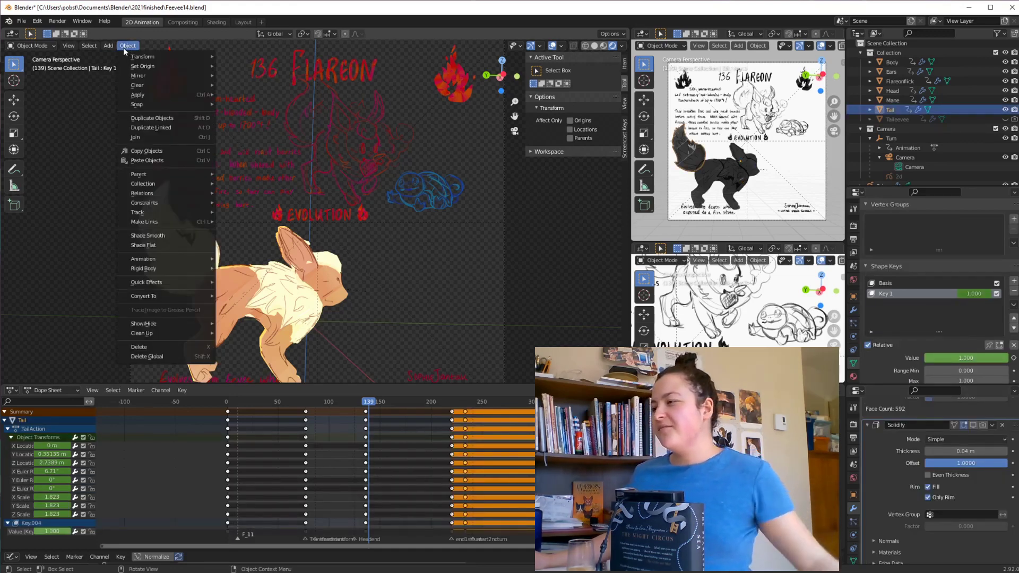
mouse_move(178, 259)
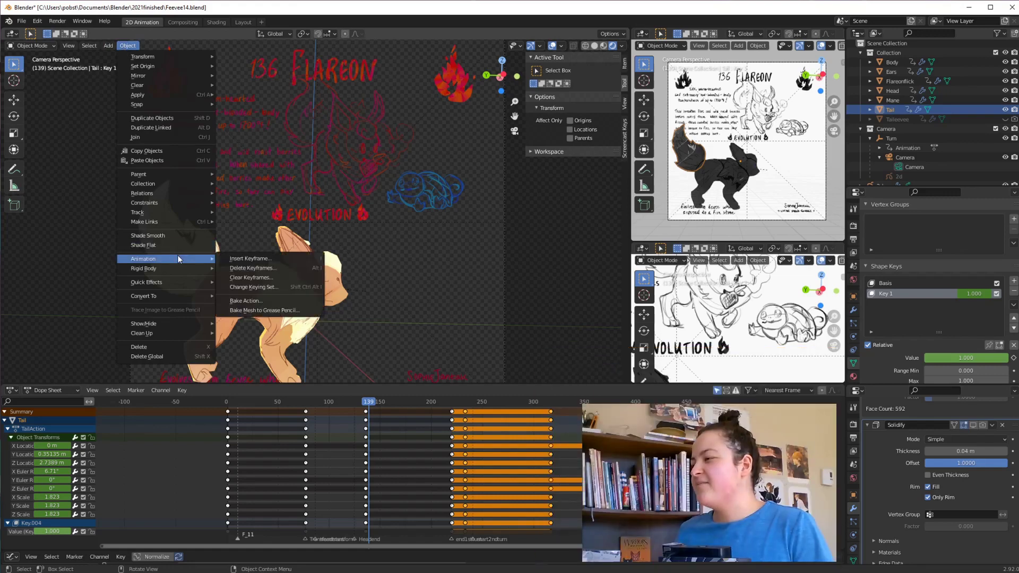
left_click(266, 311)
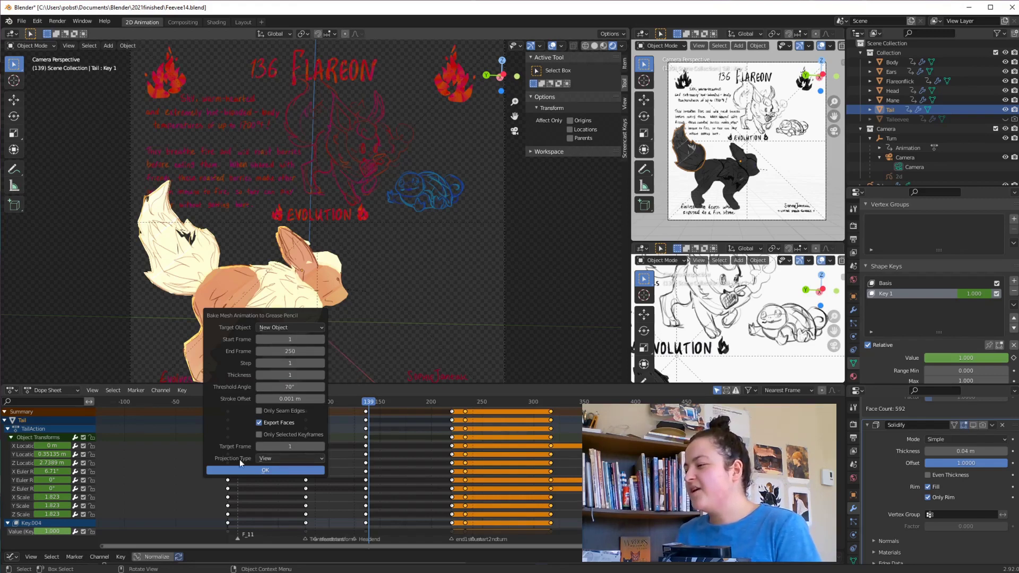
left_click(287, 458)
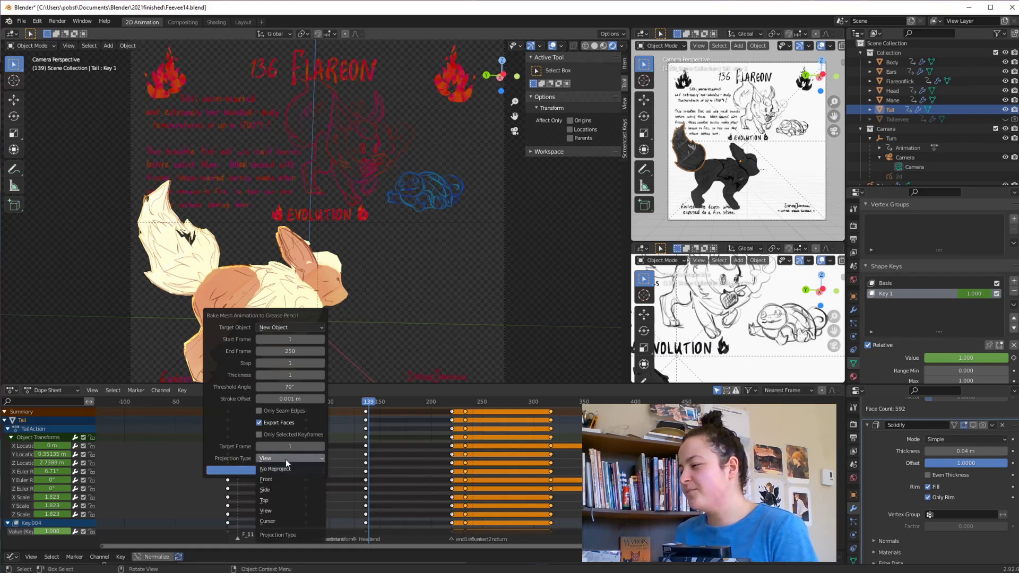
left_click(285, 470)
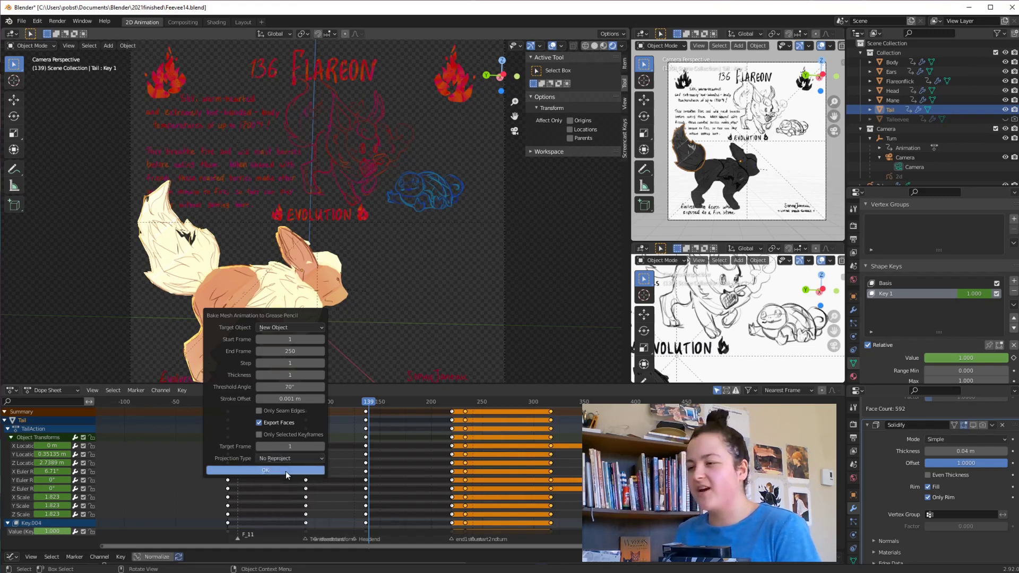